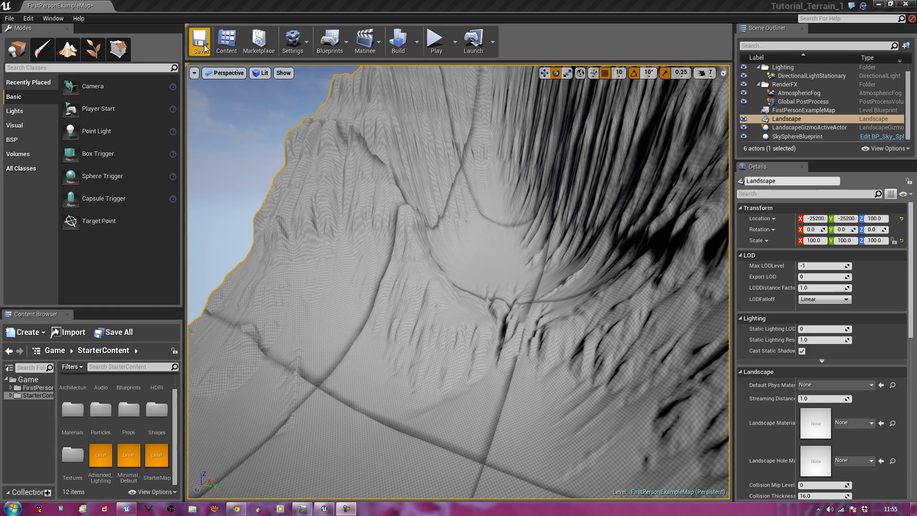
Save the FirstPersonExampleMap level and switch to the World Machine tutorial_01 graph
click(204, 46)
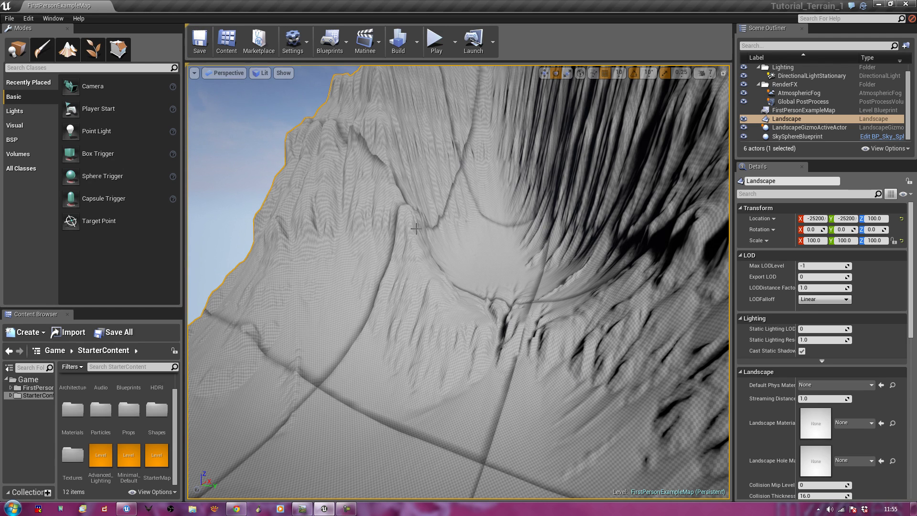
click(302, 511)
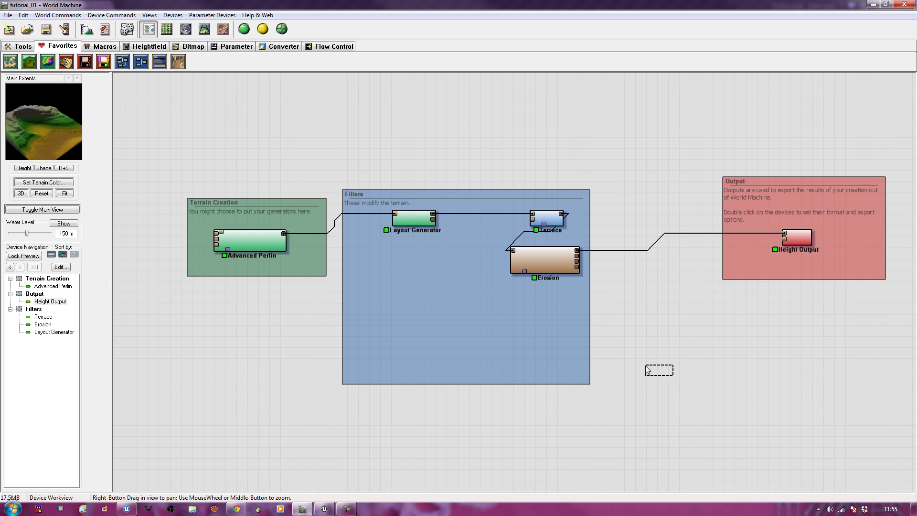
Pan around the tutorial_01 workview so the Macros palette with Basic Coverage shows beside the graph
right_drag(673, 376, 667, 357)
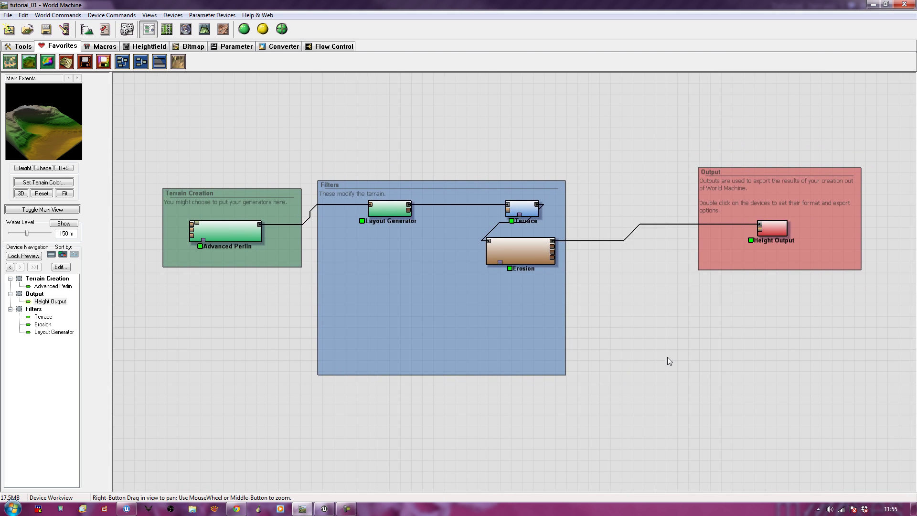
right_drag(190, 357, 194, 326)
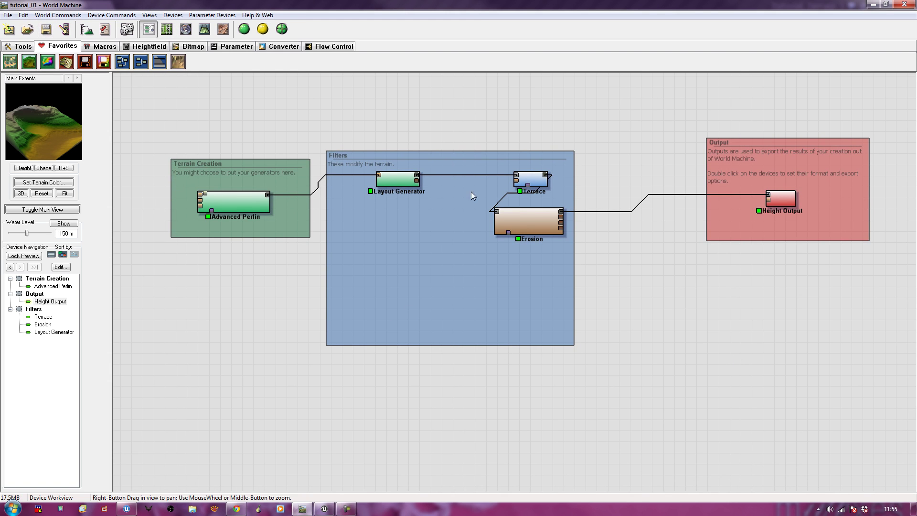
right_drag(846, 412, 830, 414)
right_drag(283, 324, 288, 325)
right_drag(637, 386, 736, 380)
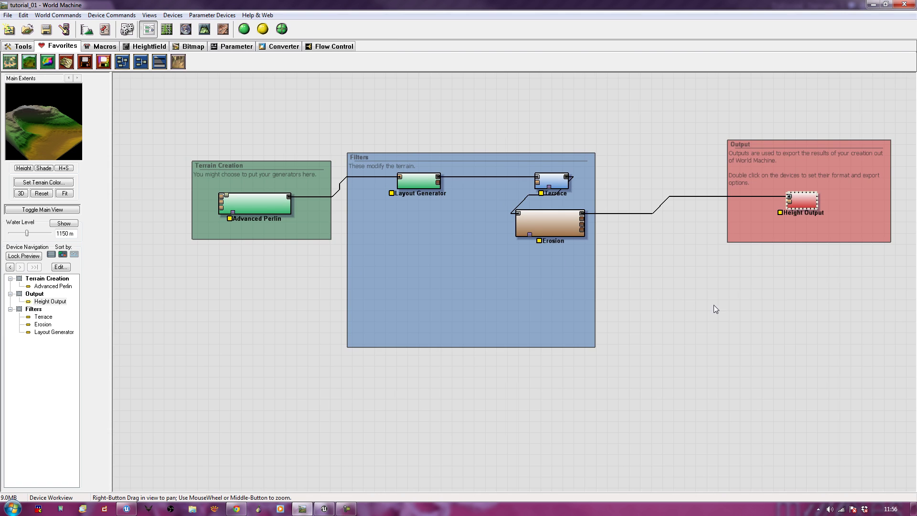
right_drag(716, 308, 593, 262)
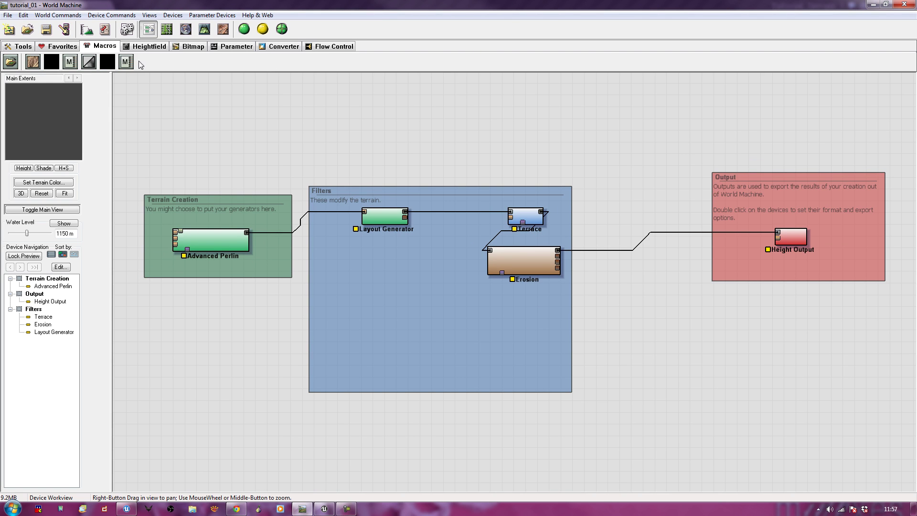
click(32, 62)
click(10, 63)
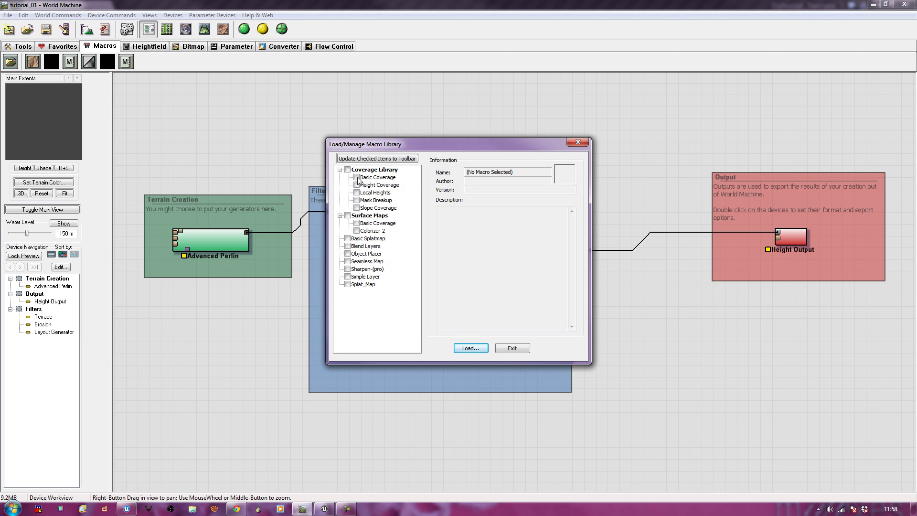
click(506, 349)
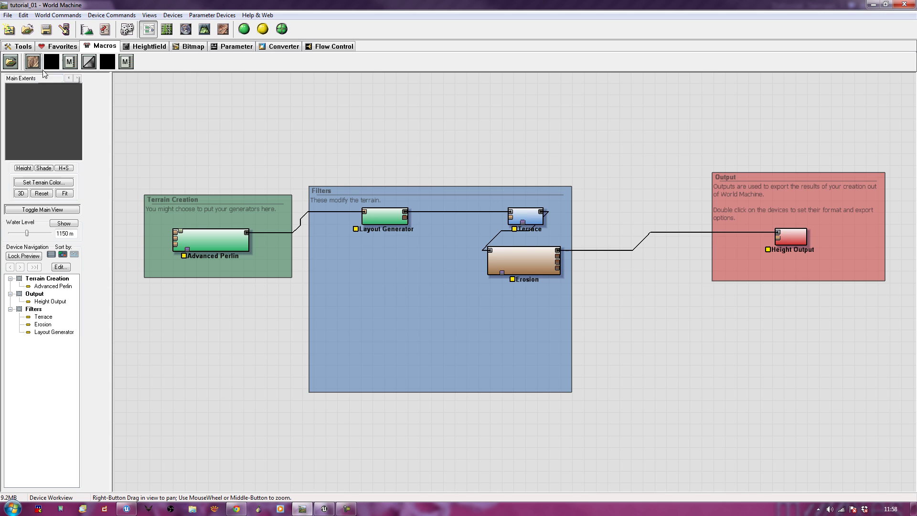
Place a Basic Coverage macro inside the Filters group and wire Erosion's output into it
drag(40, 67, 511, 319)
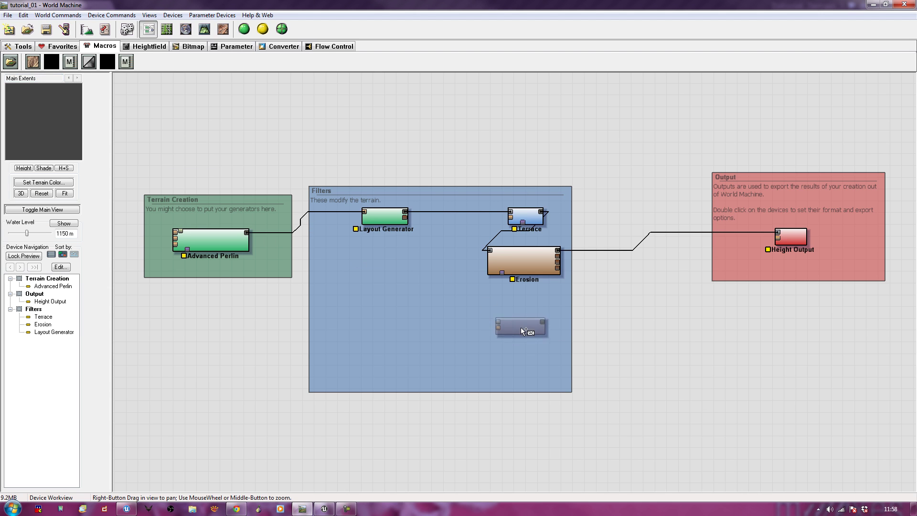
click(526, 332)
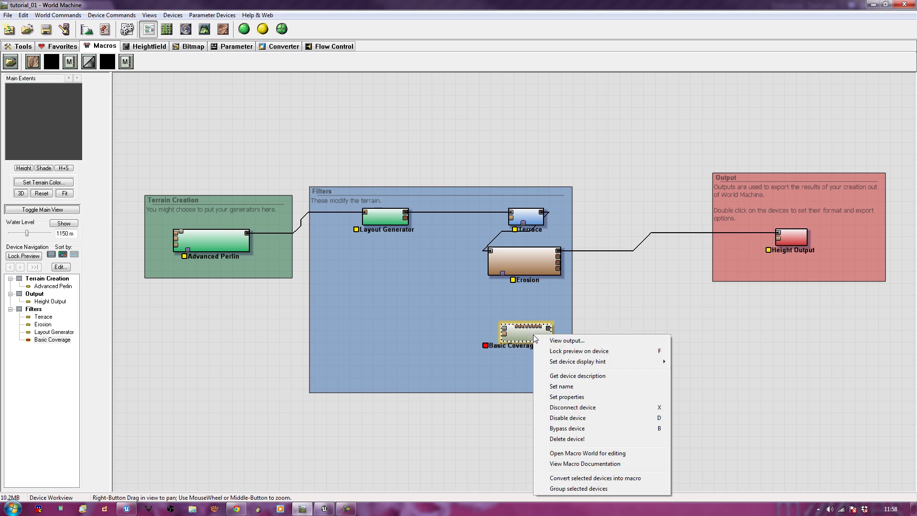
right_click(534, 334)
click(637, 306)
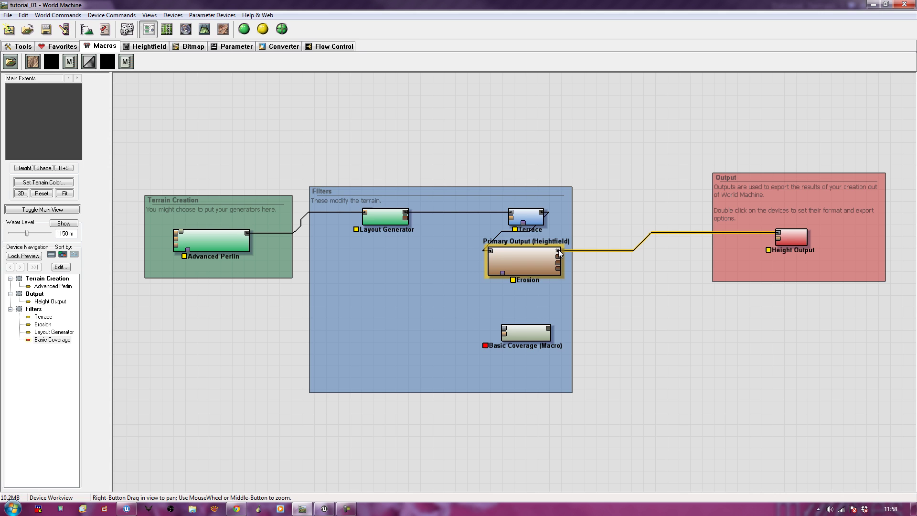
drag(558, 249, 504, 328)
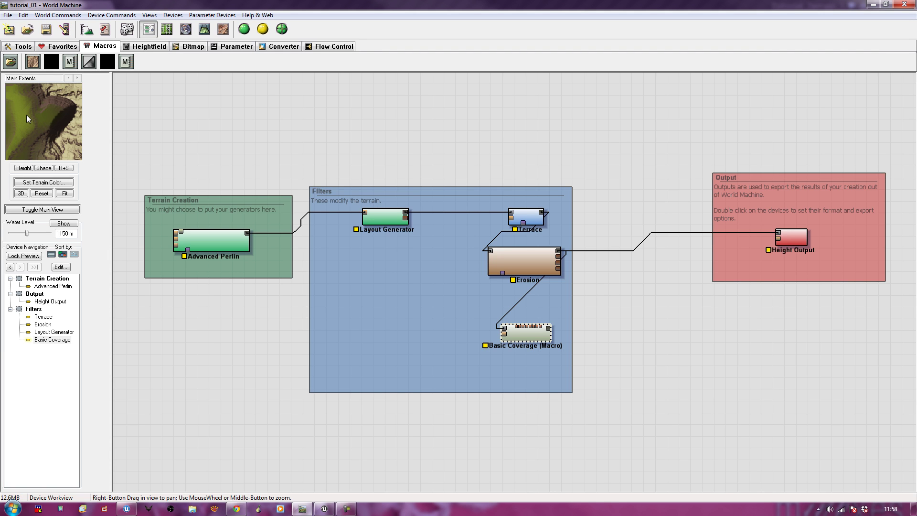
In Basic Coverage settings, set the Sand colour to pure blue (RGB 0,0,255)
double_click(532, 337)
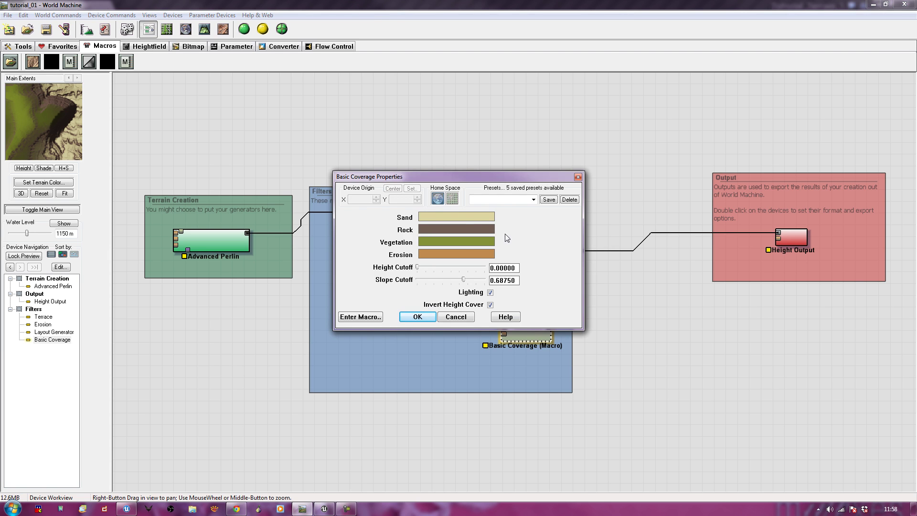
click(465, 217)
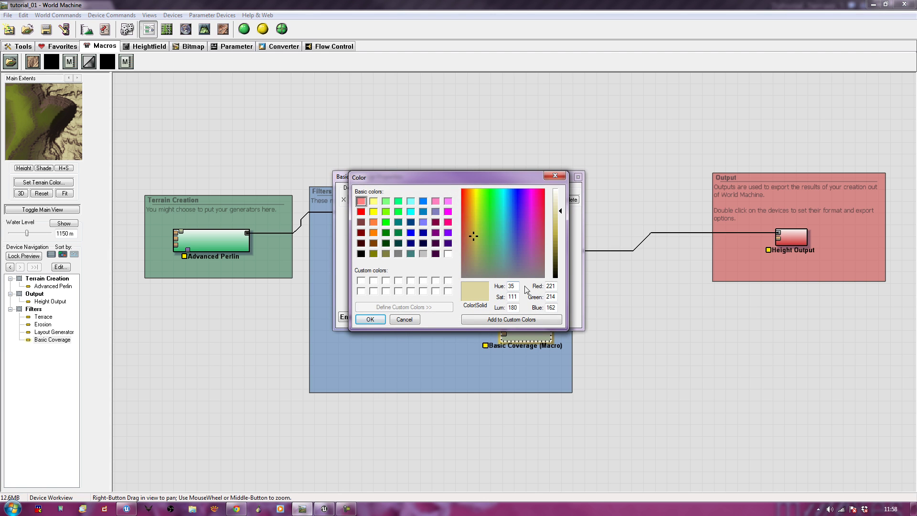
drag(524, 221, 520, 189)
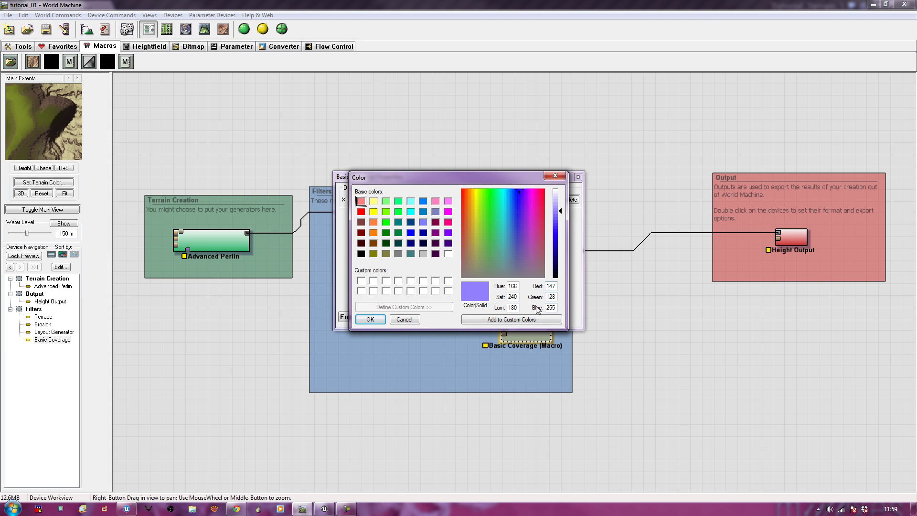
double_click(554, 285)
text(0)
key(Tab)
text(0)
key(Tab)
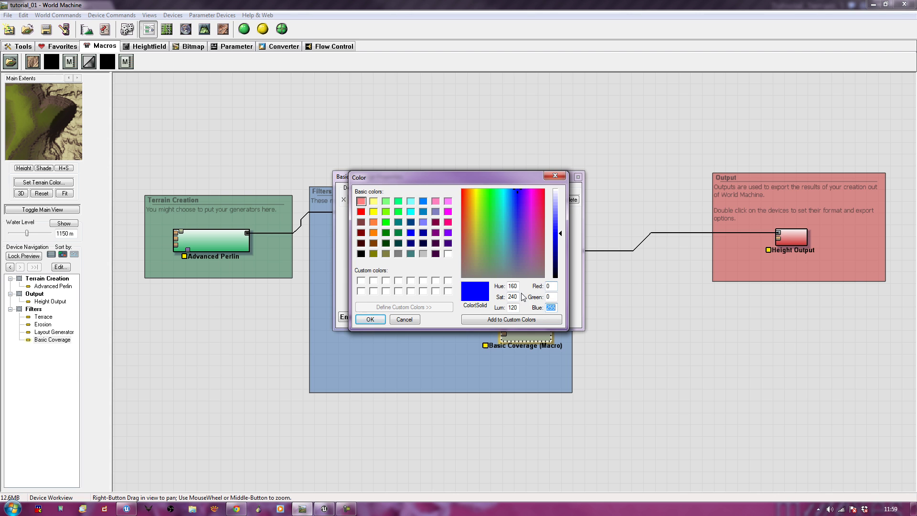
click(377, 321)
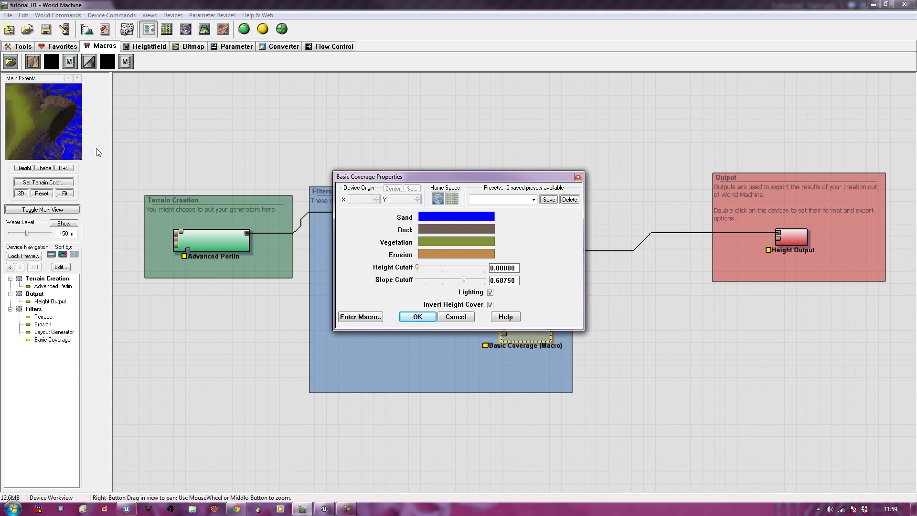
Set the Rock colour to bright green, RGB 0,255,0
click(455, 228)
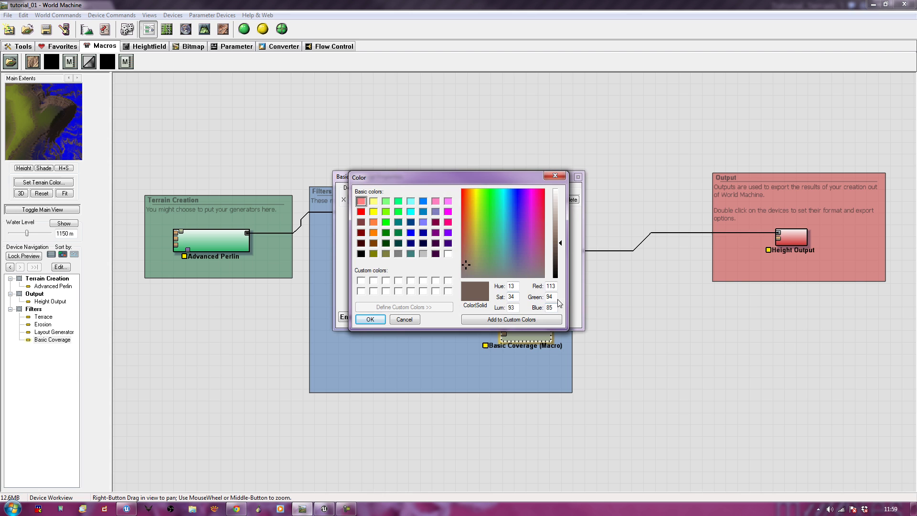
double_click(550, 285)
text(0)
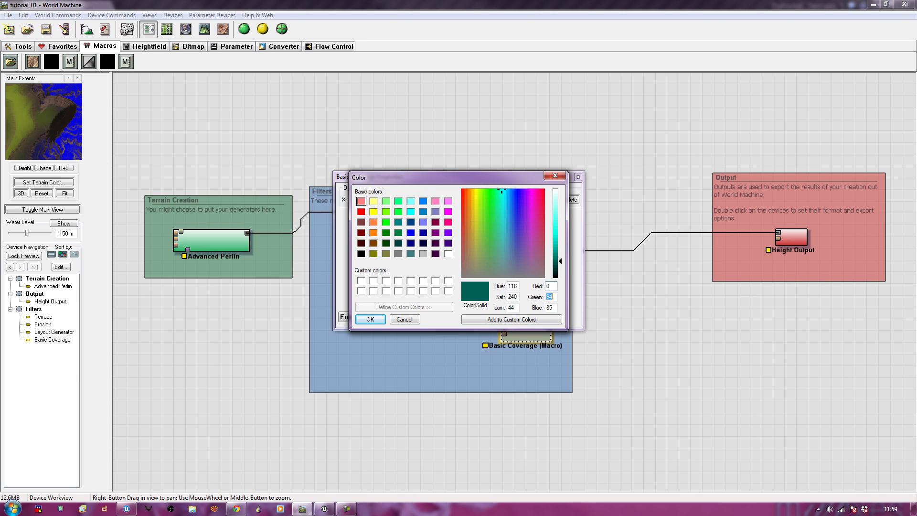
key(Tab)
text(255)
key(Tab)
text(0)
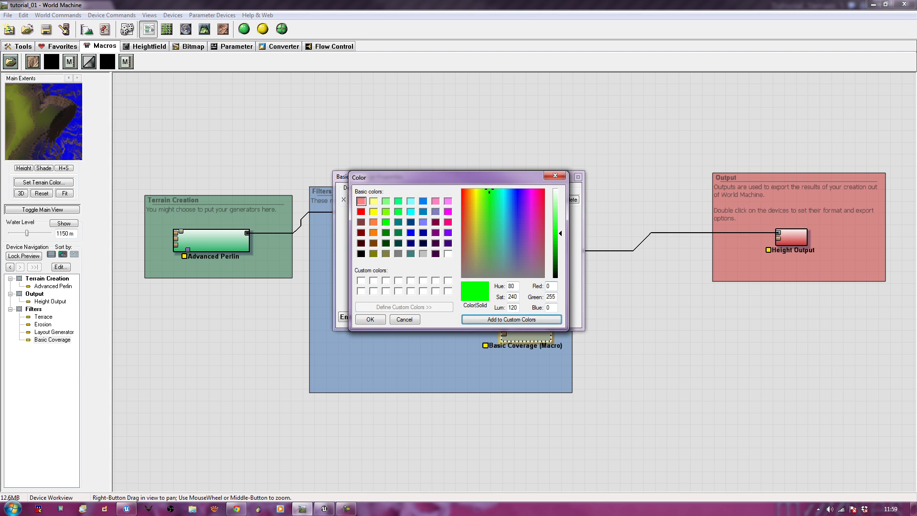
click(377, 318)
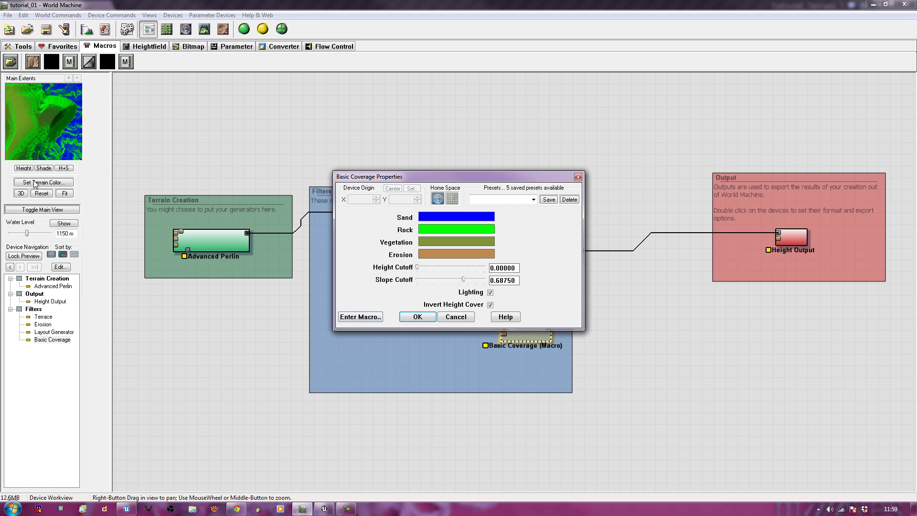
Set the Vegetation colour to red, with Red 255 and Green 0
click(432, 243)
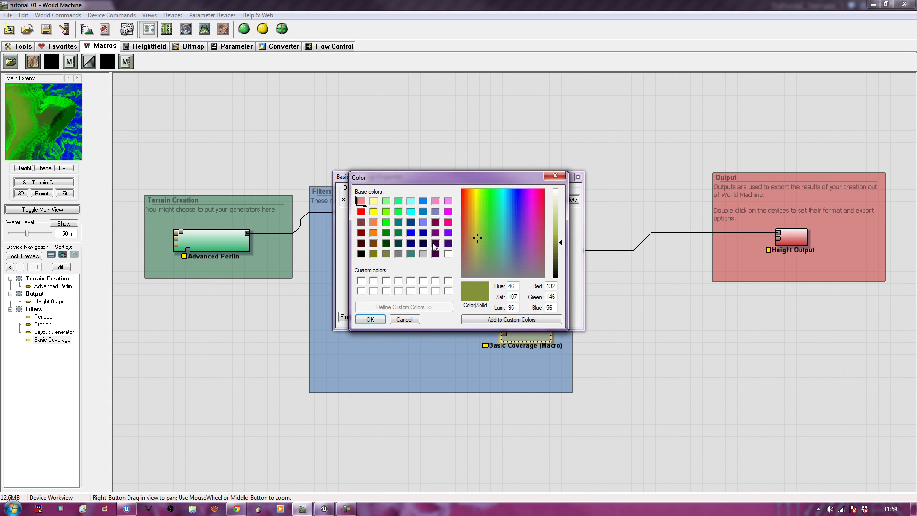
double_click(551, 286)
text(255)
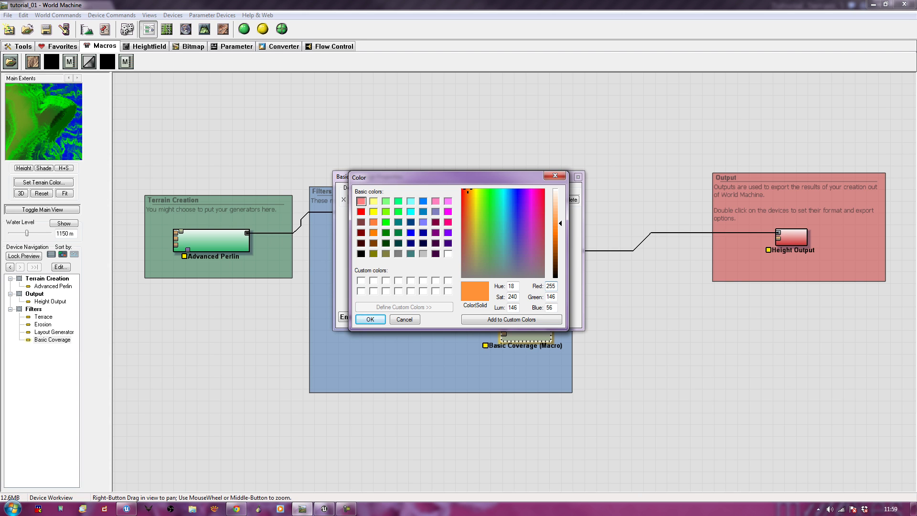
key(Tab)
text(0)
key(Tab)
text(0)
key(Tab)
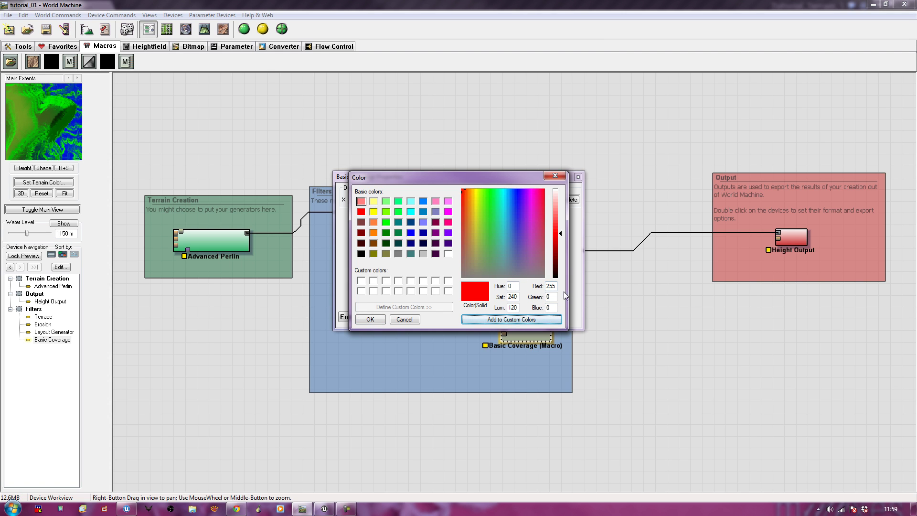
click(370, 319)
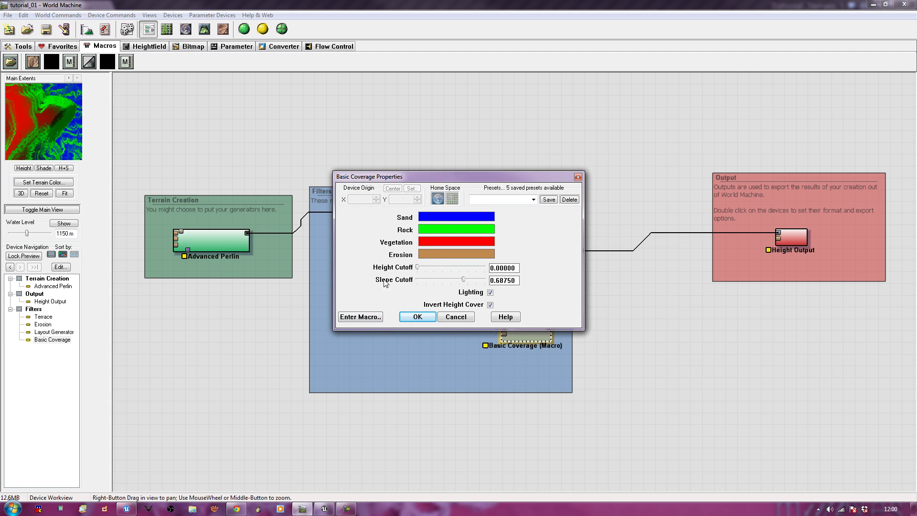
Set the Erosion colour to pure red, RGB 255,0,0
click(442, 255)
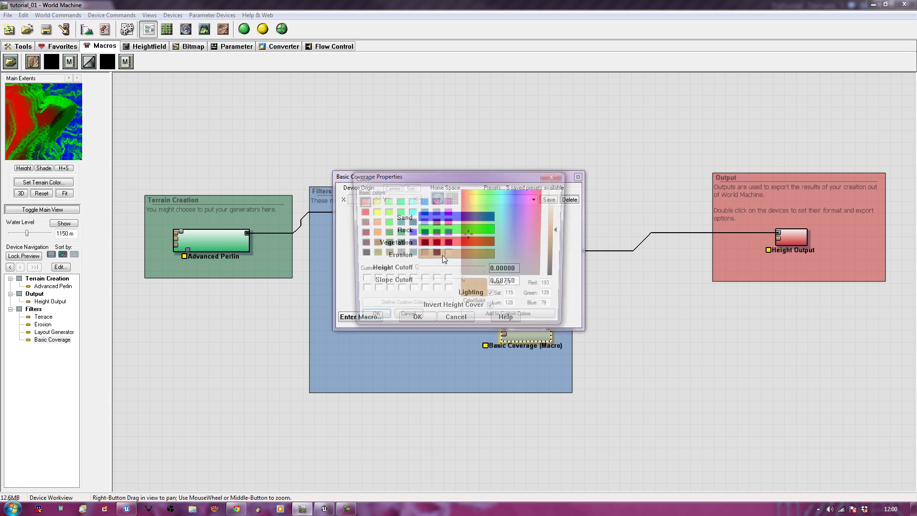
double_click(549, 288)
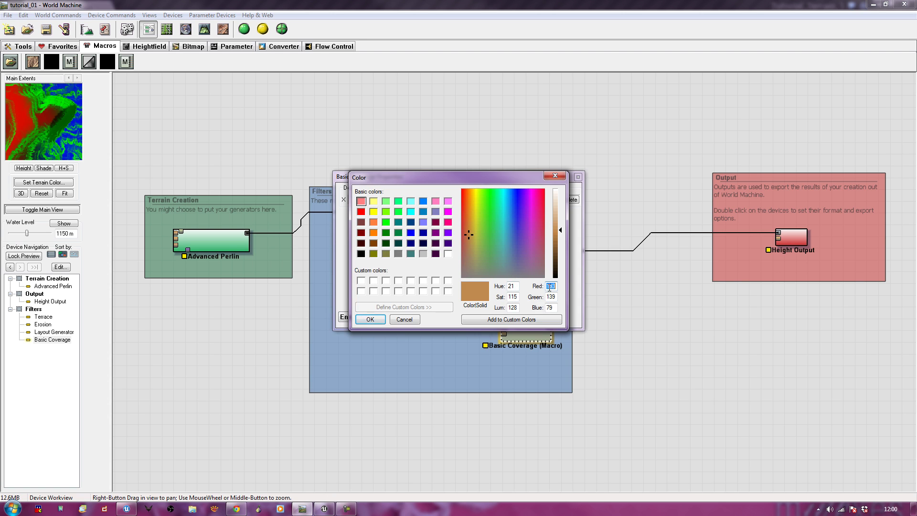
text(255)
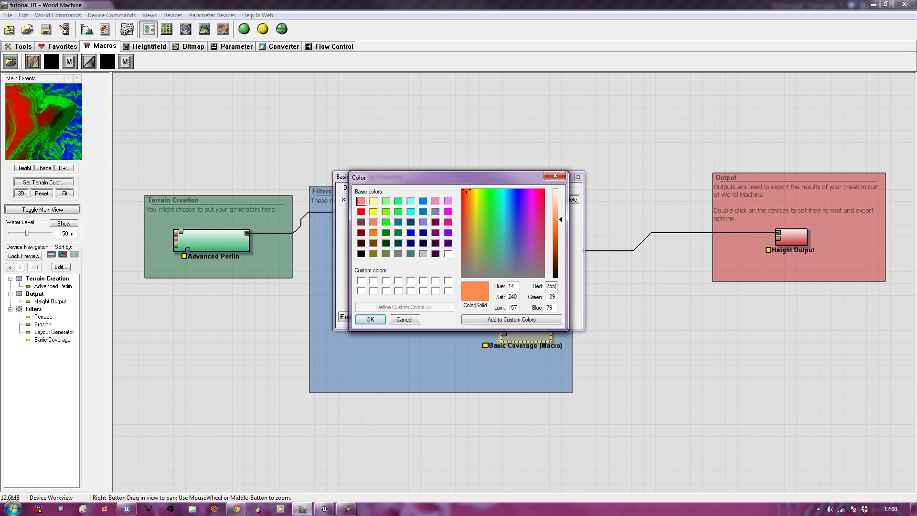
key(Tab)
text(0)
key(Tab)
text(0)
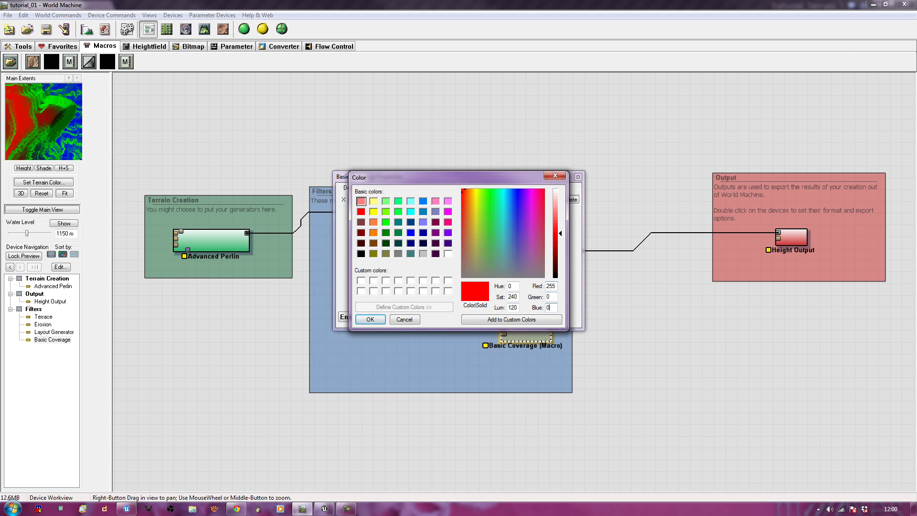
key(Tab)
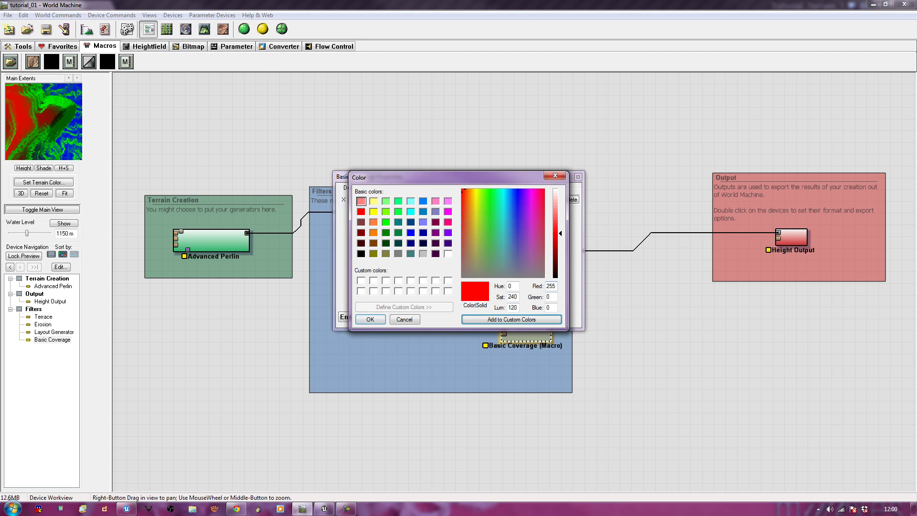
click(376, 322)
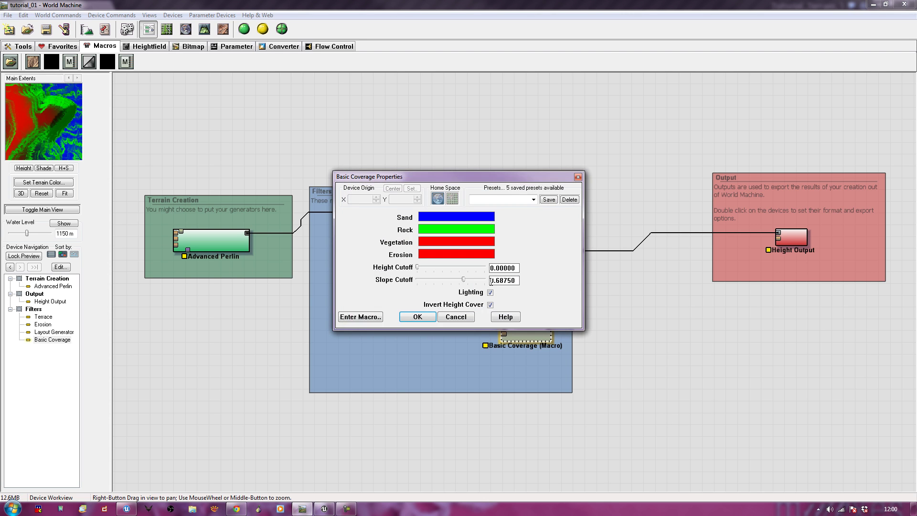
Save the Basic Coverage colours as a new preset named exportmap
click(414, 317)
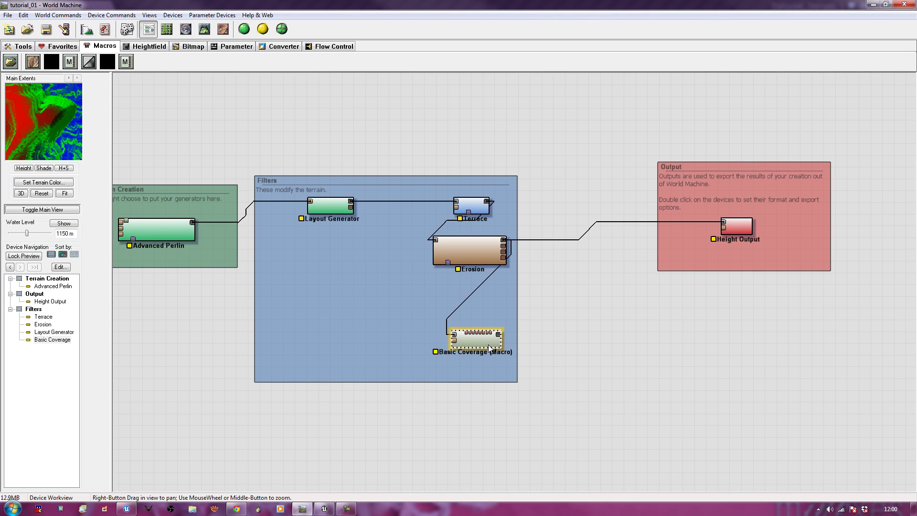
double_click(489, 344)
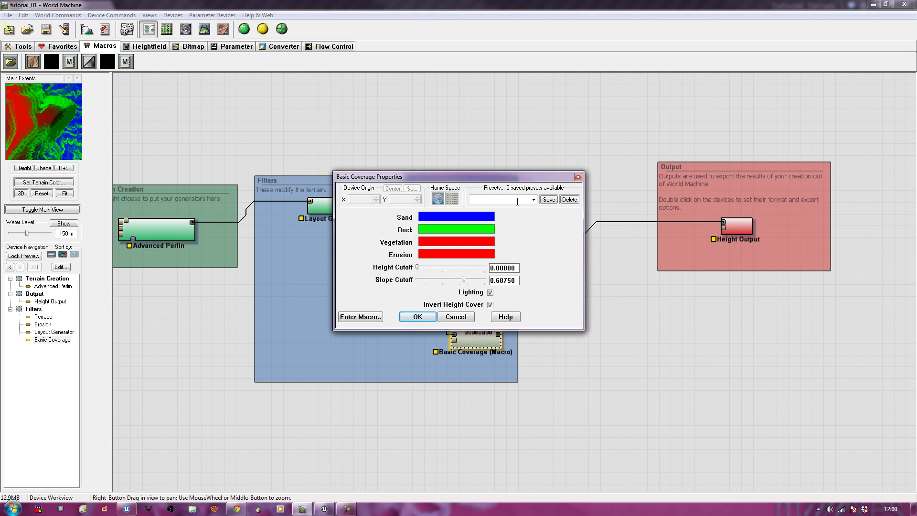
click(533, 200)
click(556, 266)
text(exportmap)
click(548, 199)
click(533, 199)
click(546, 236)
click(417, 316)
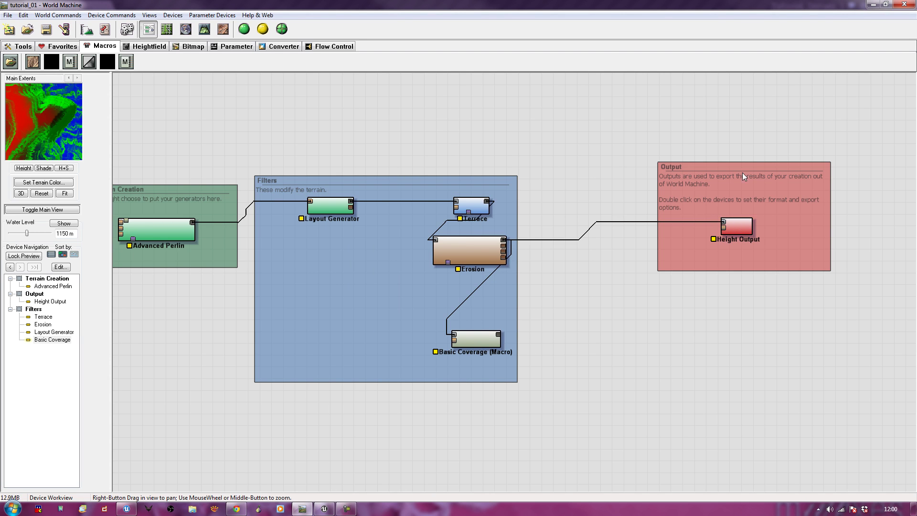
Stretch the Output group box much taller and pick a Bitmap Output device from the Bitmap tab
click(802, 258)
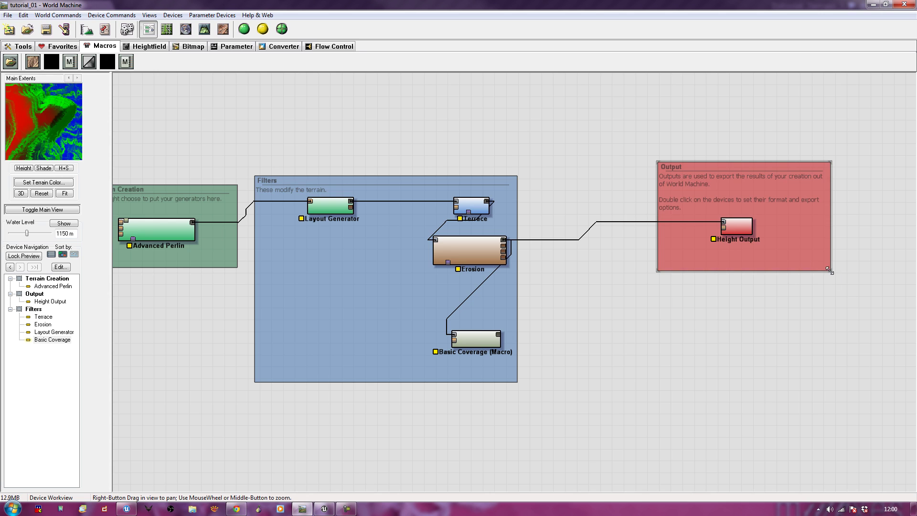
drag(830, 271, 839, 462)
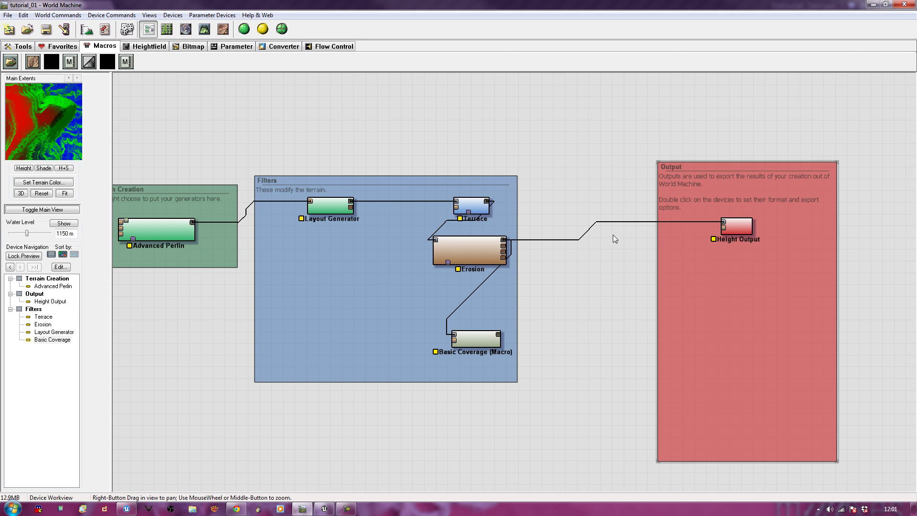
click(187, 49)
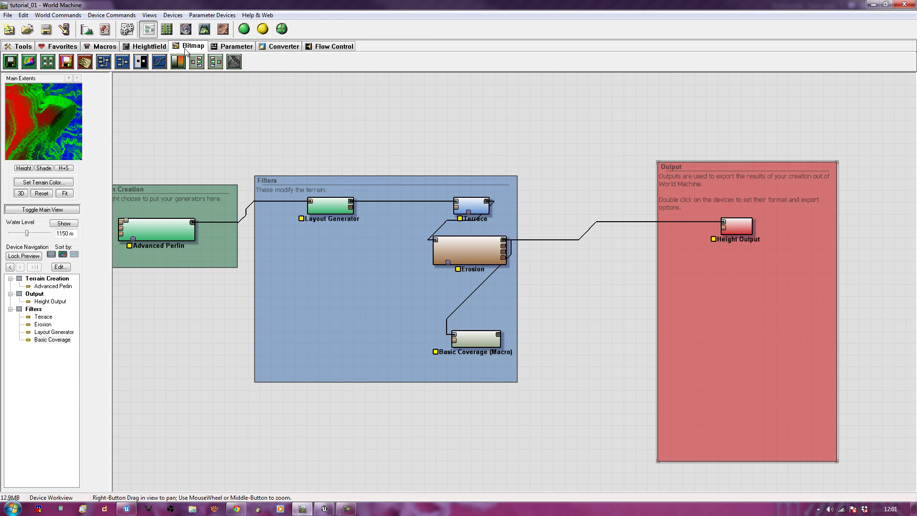
click(65, 61)
Place the Bitmap Output in the Output group and wire Basic Coverage's output into it
click(744, 264)
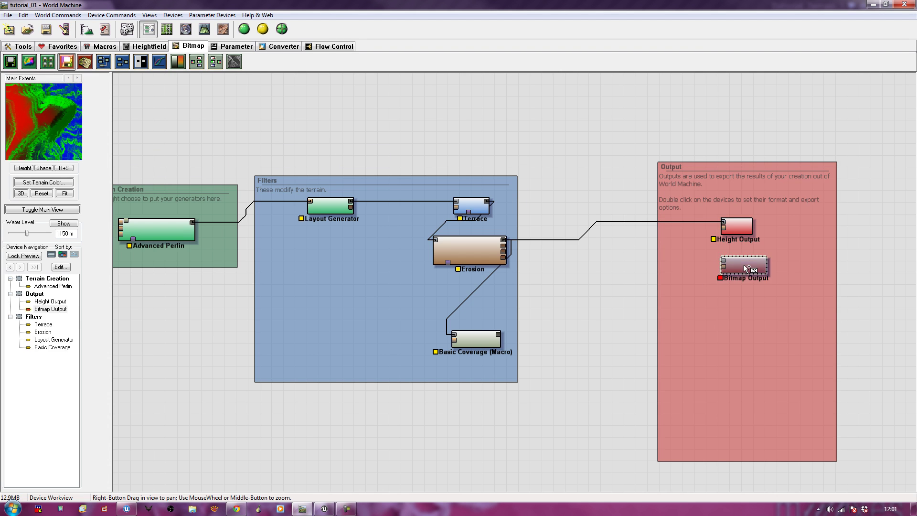
right_click(733, 261)
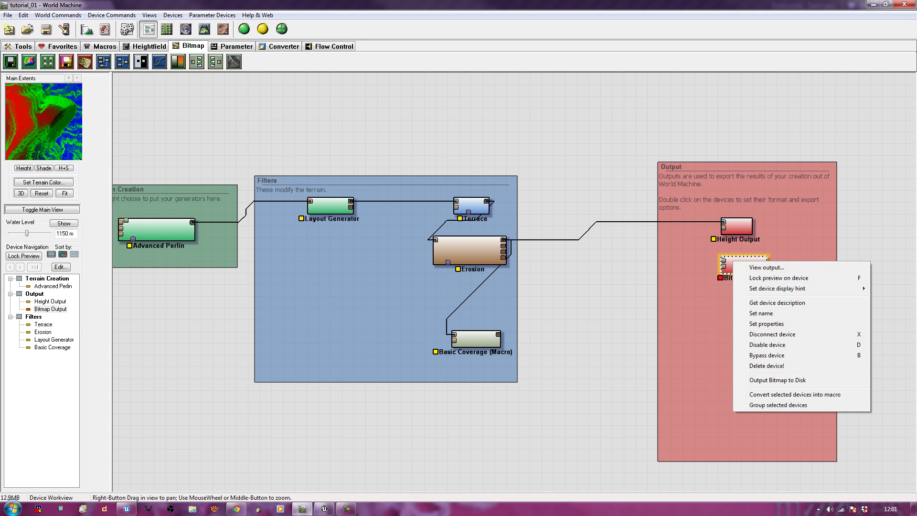
key(Escape)
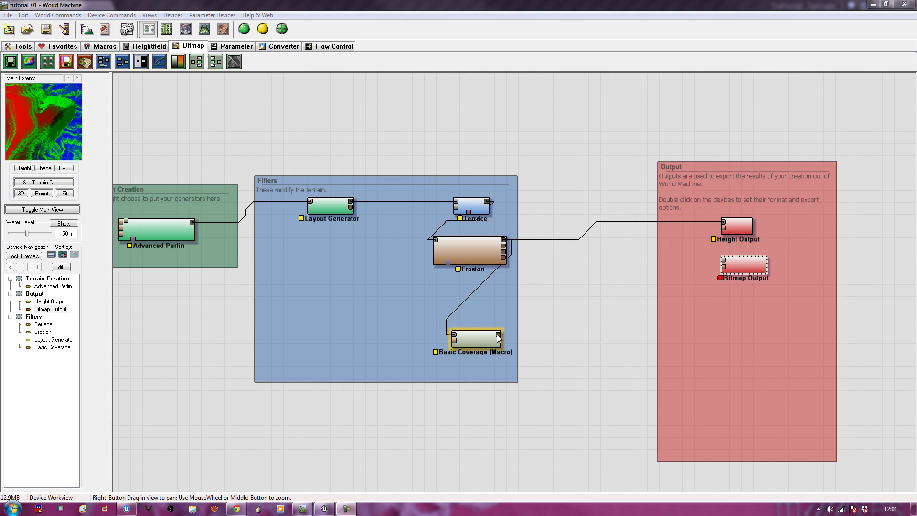
drag(498, 334, 723, 263)
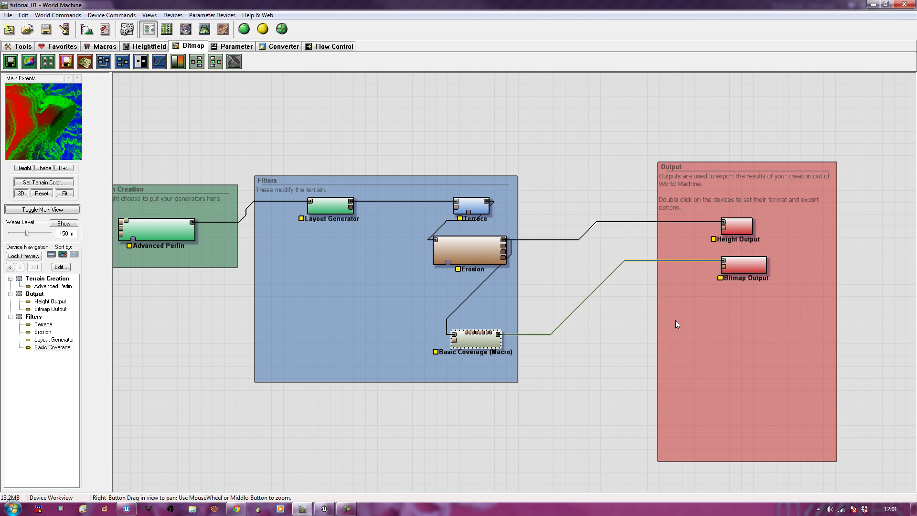
Set Bitmap Output to write a 16-bit PNG named terrain_colour_map into tutorials_terrain_development
double_click(738, 265)
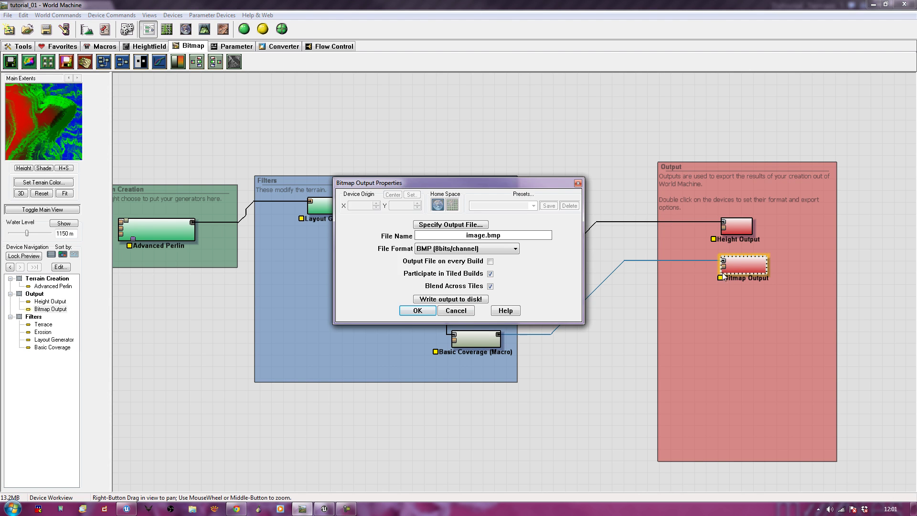
drag(540, 189, 612, 107)
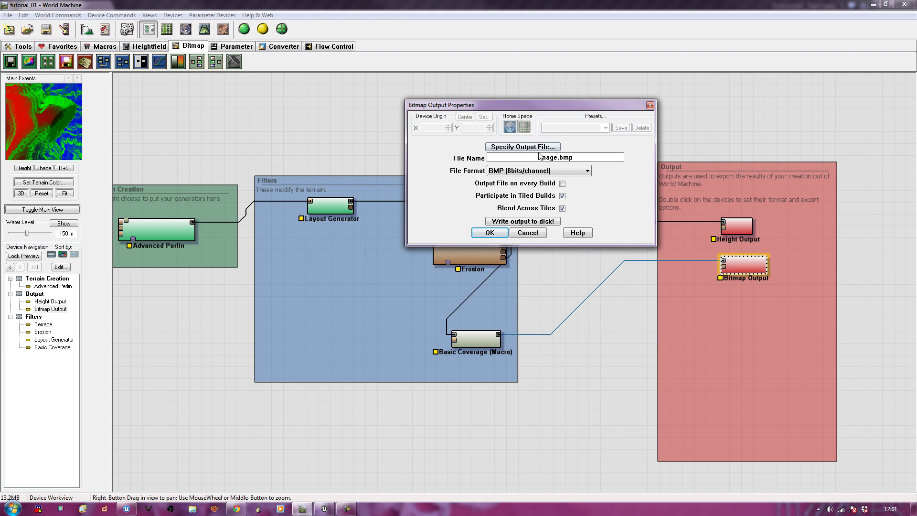
click(543, 173)
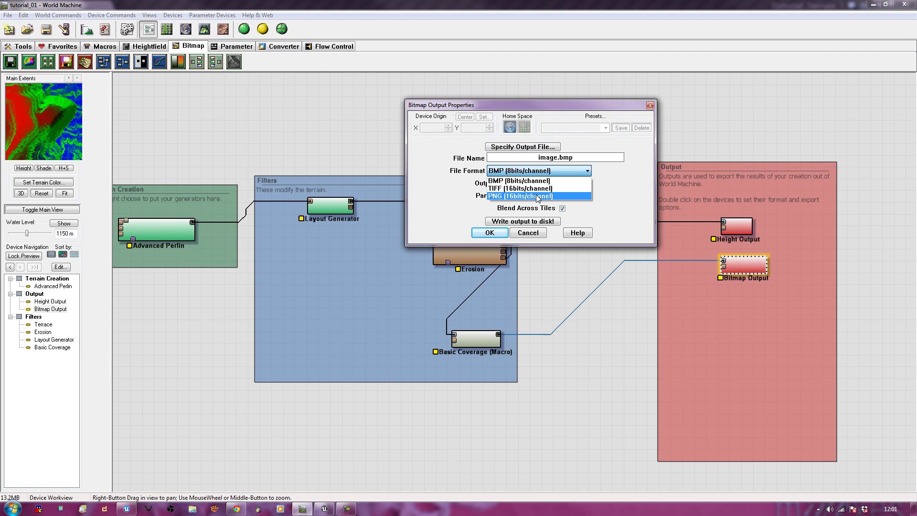
click(538, 196)
click(536, 151)
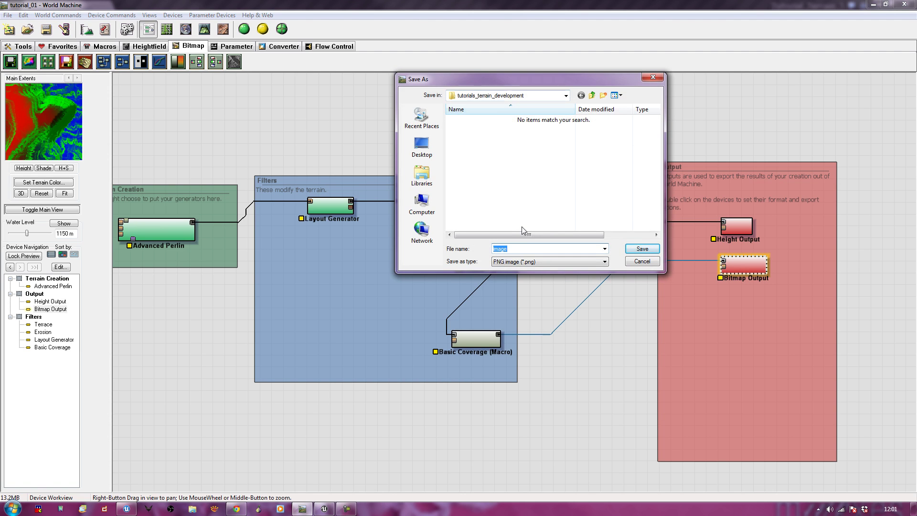
text(terrain_colour_map)
key(Return)
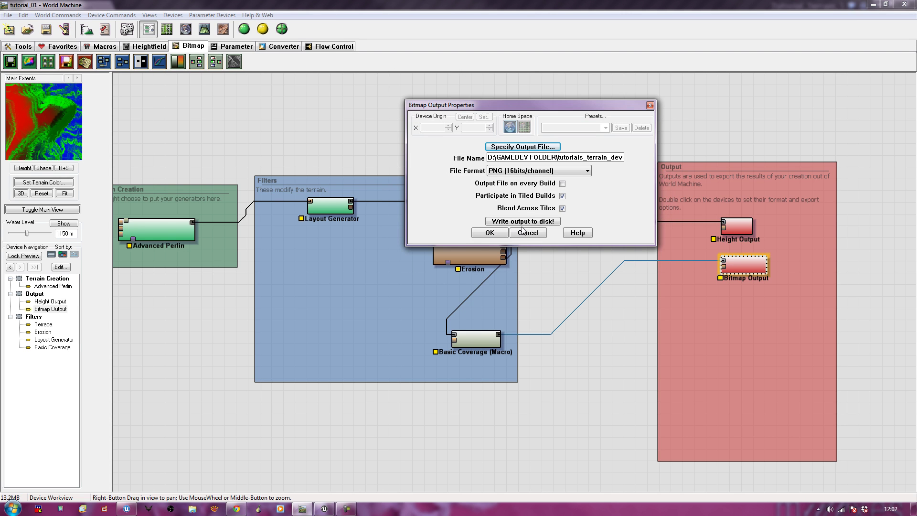
Accept the Bitmap Output settings and run a full build of the 505 x 505 terrain network
click(490, 233)
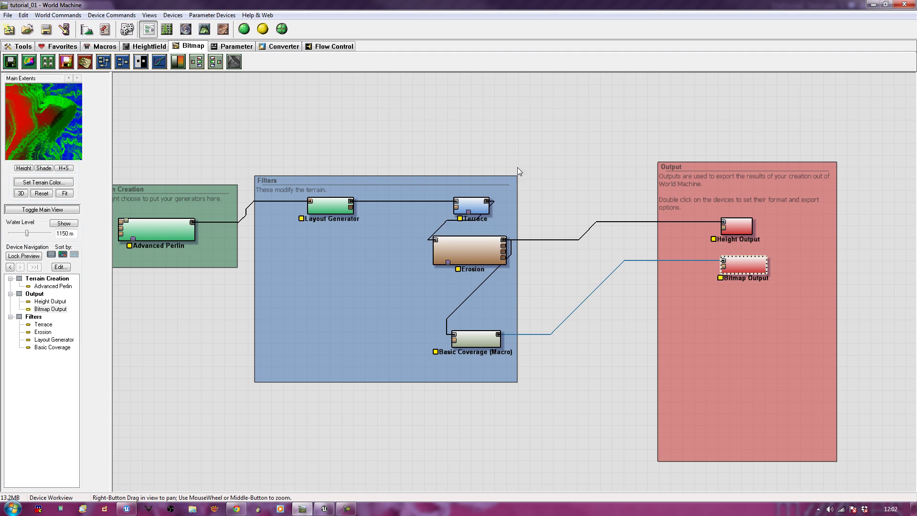
right_drag(502, 131, 531, 117)
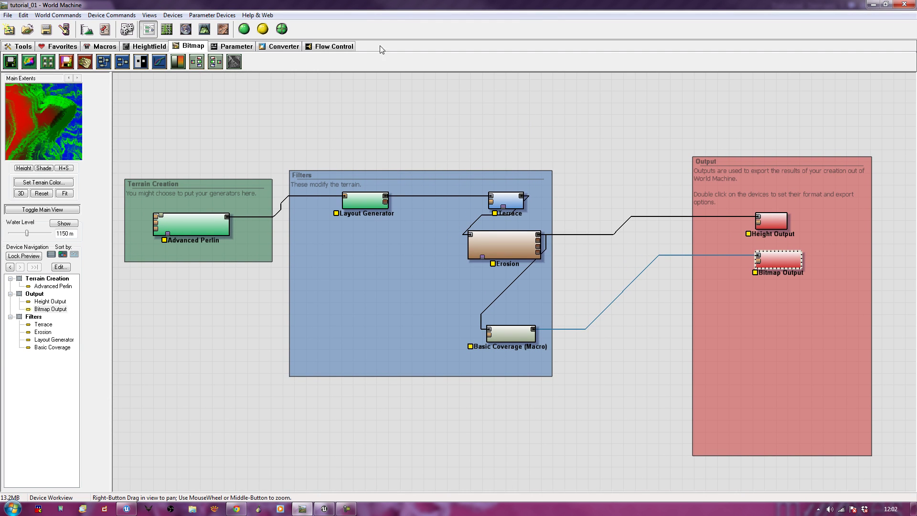
click(245, 30)
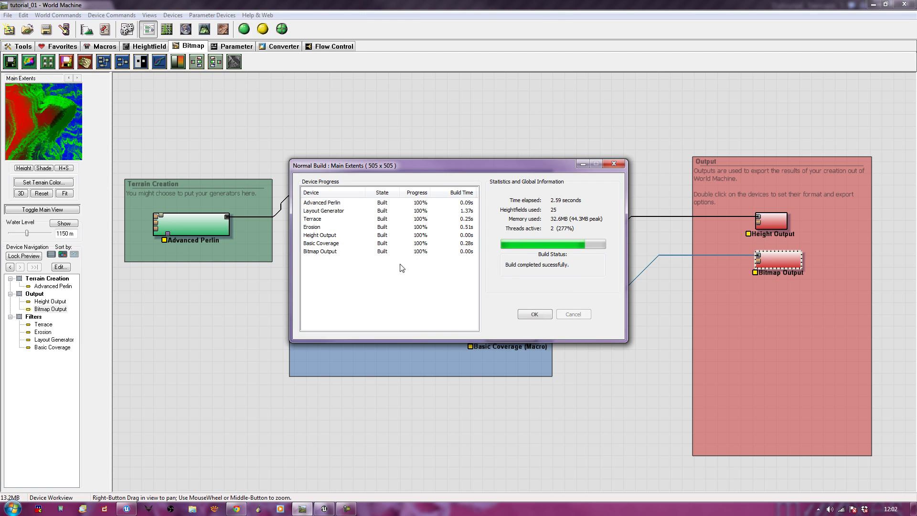
click(544, 314)
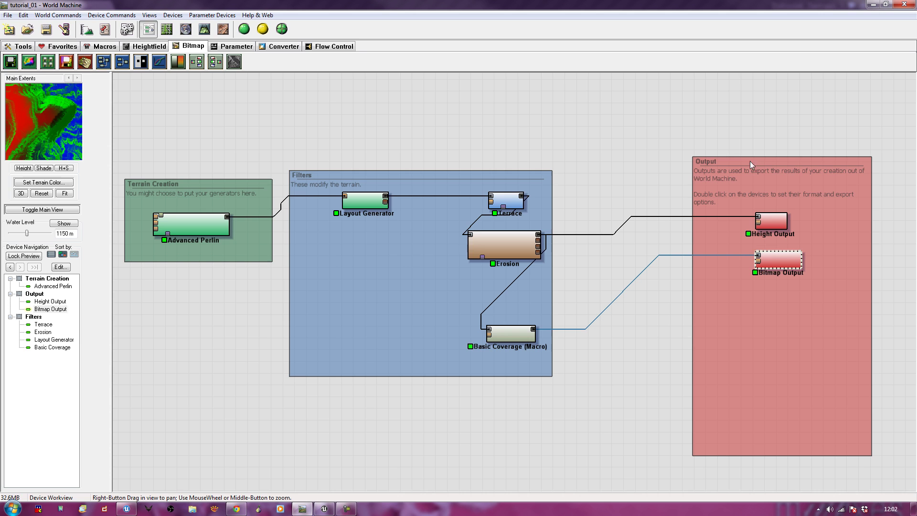
Move the Basic Coverage device up closer to Erosion in the graph
click(645, 135)
drag(497, 333, 501, 288)
click(225, 129)
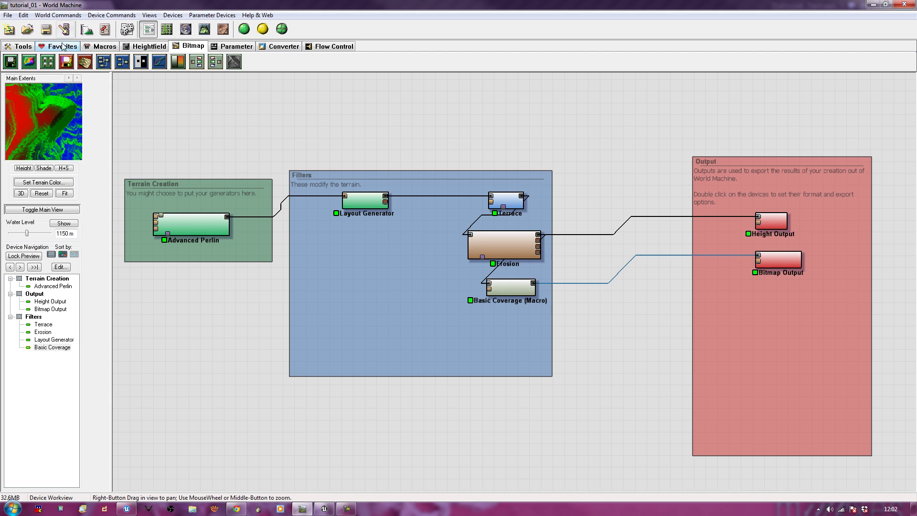
Place a Normal-Map Maker from the Converter devices into the Filters group
click(62, 46)
click(16, 46)
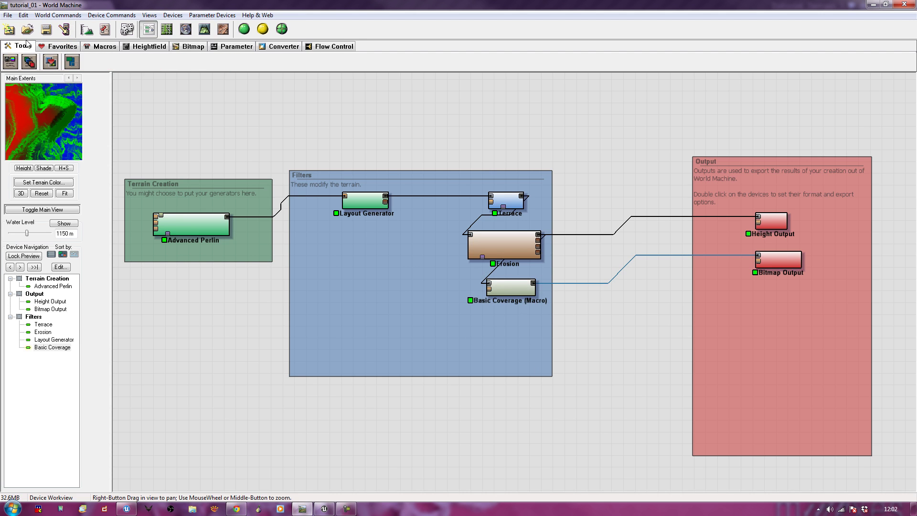
click(95, 46)
click(133, 46)
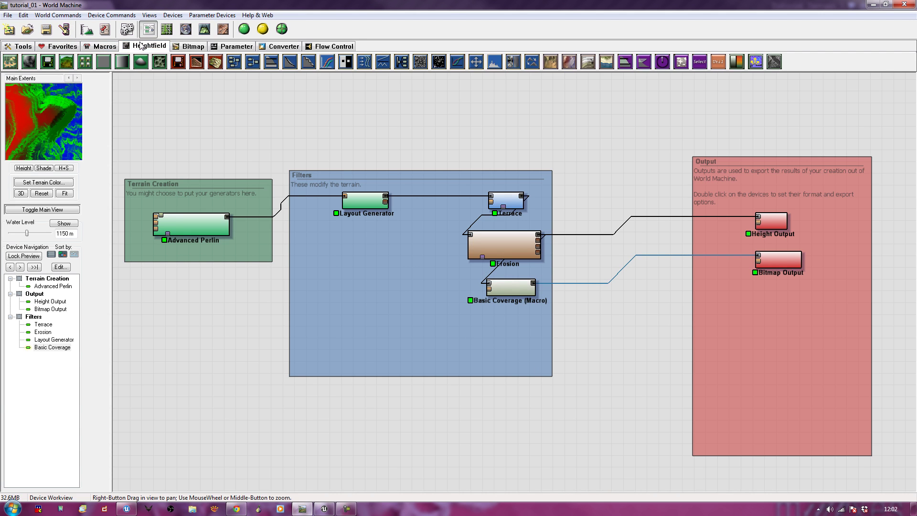
click(186, 48)
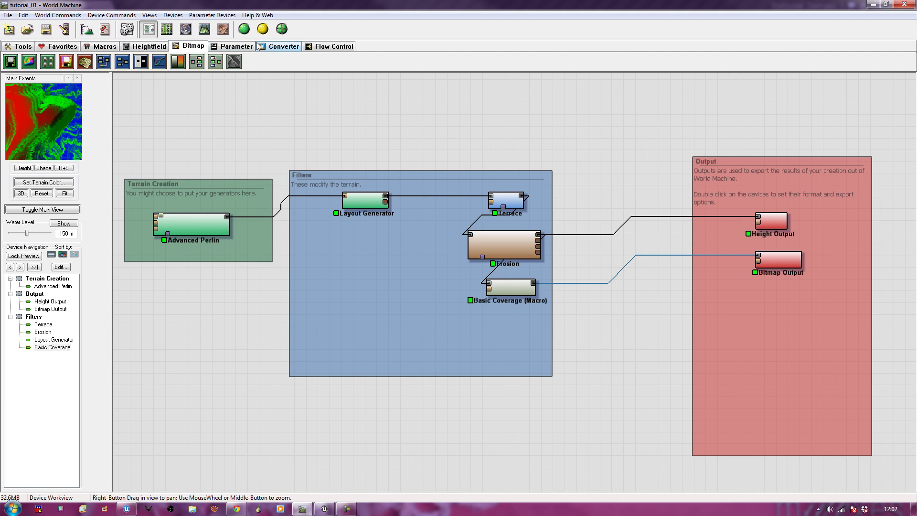
click(265, 48)
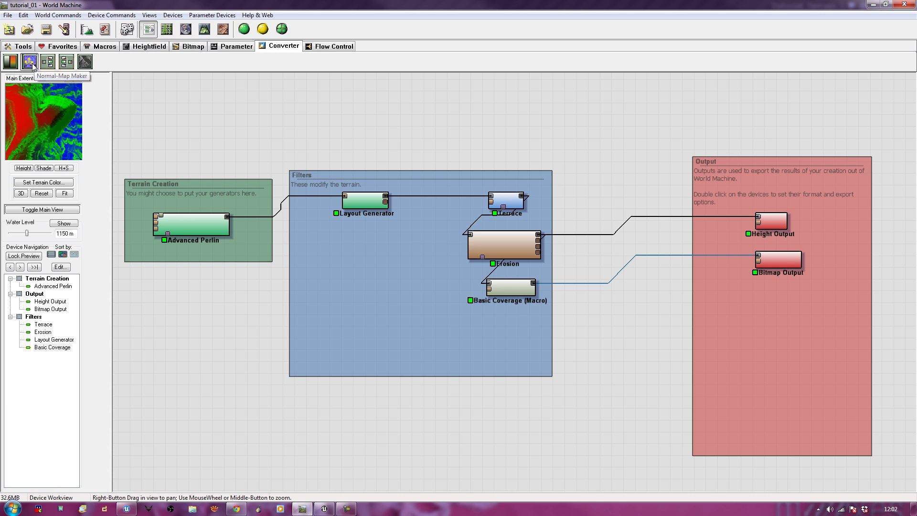
drag(31, 64, 520, 323)
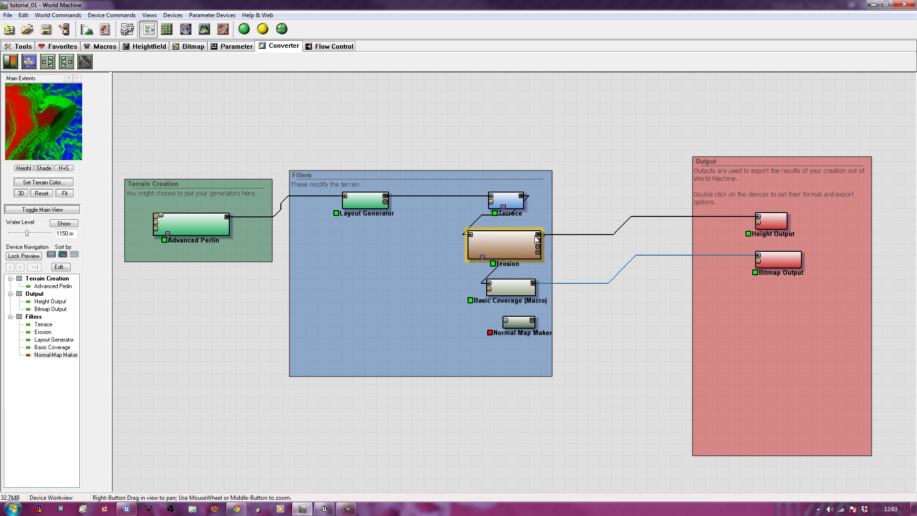
Wire Erosion's output into the Normal-Map Maker and preview the resulting normal map
click(504, 244)
drag(539, 234, 506, 321)
click(519, 324)
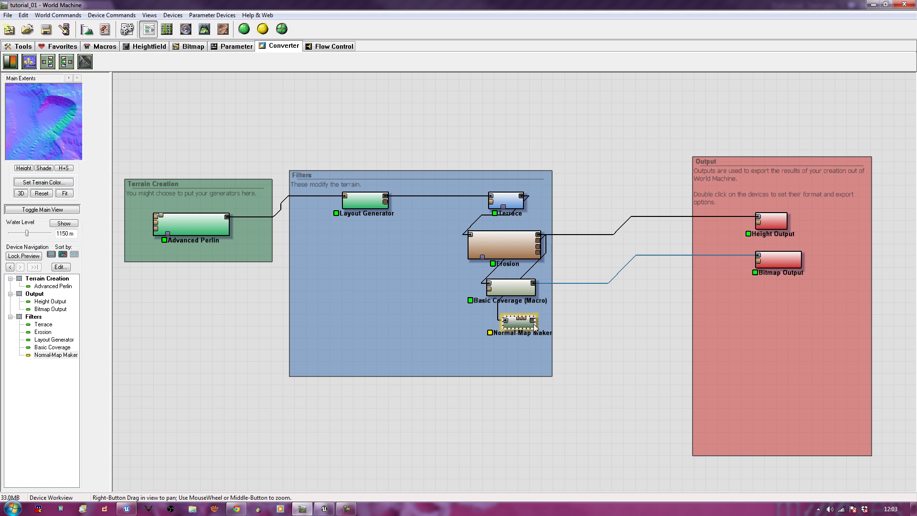
Drop a new Bitmap Output into the Output group and connect Normal-Map Maker's output to it
click(193, 46)
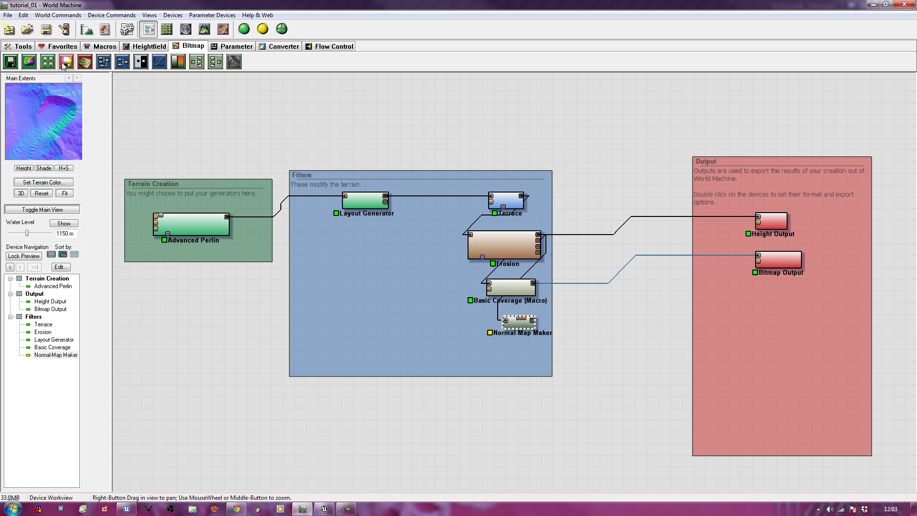
drag(66, 62, 778, 297)
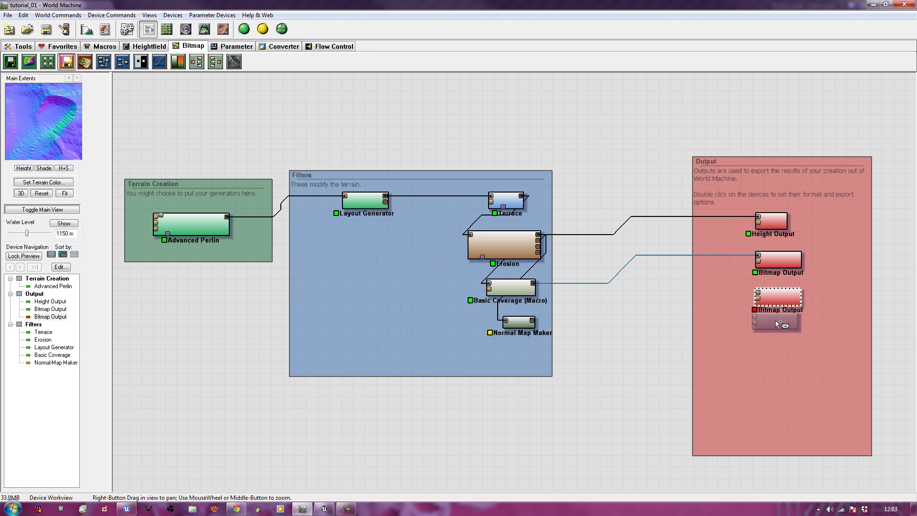
right_click(778, 300)
click(740, 309)
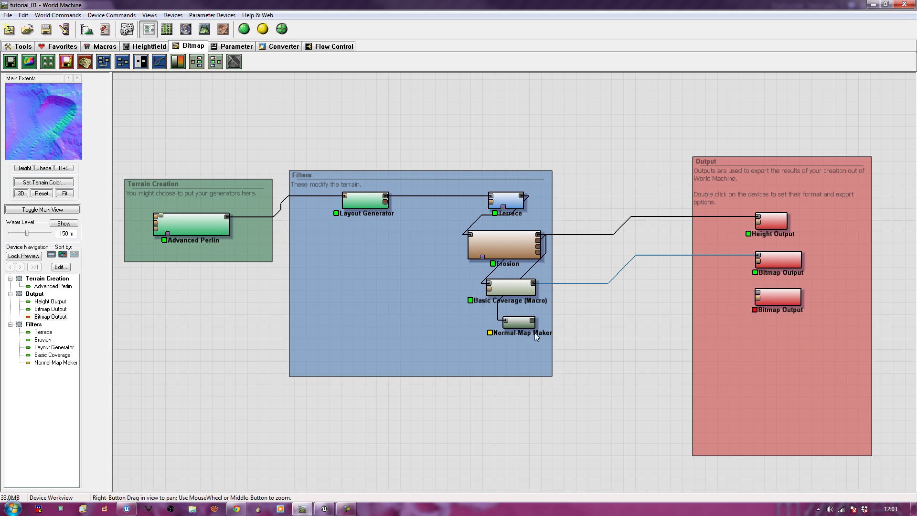
drag(533, 320, 760, 294)
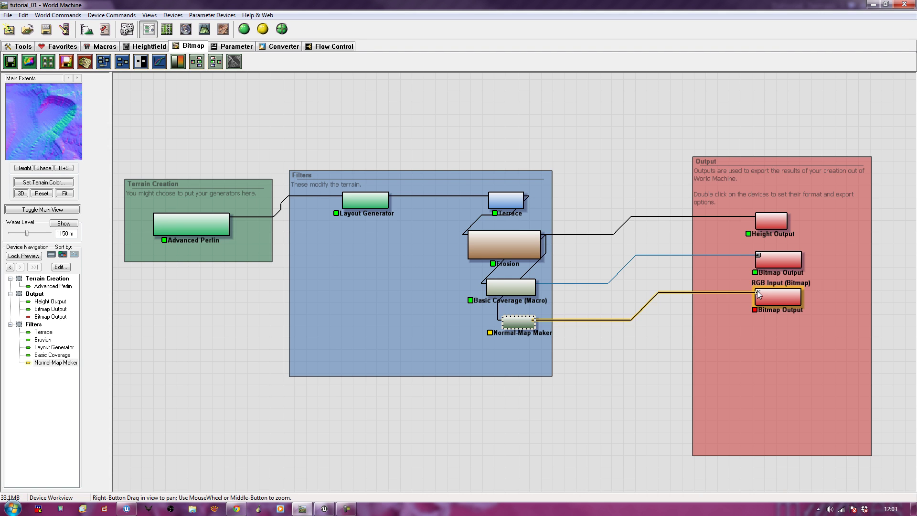
drag(759, 295, 759, 293)
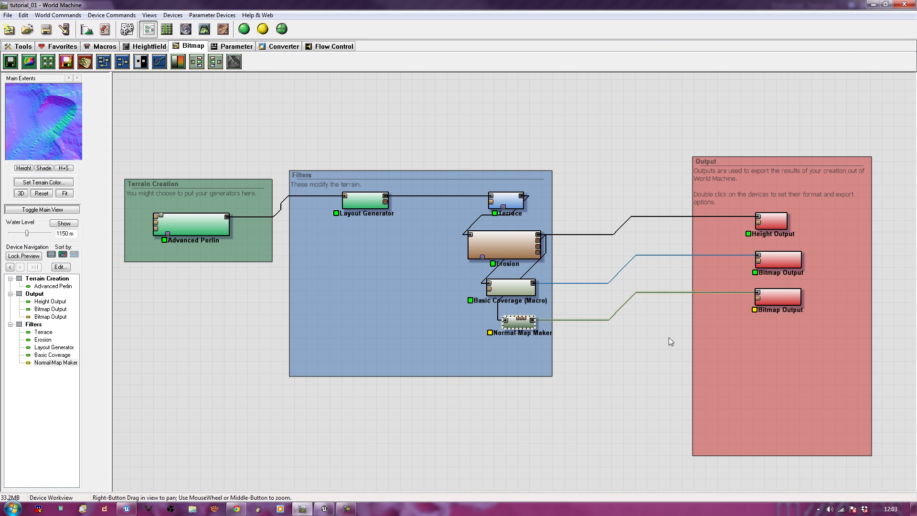
Set the new Bitmap Output to PNG (16bits/channel) with output file terrain_normal_map
double_click(777, 297)
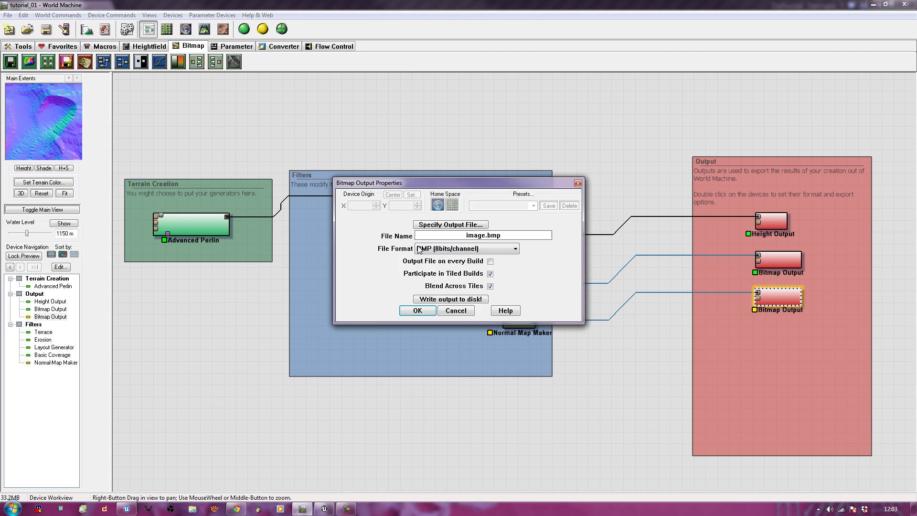
click(435, 224)
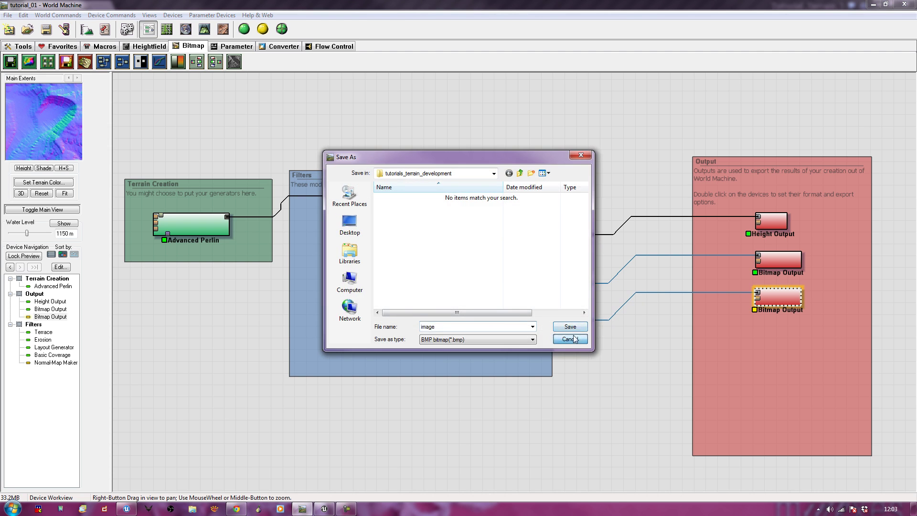
click(574, 335)
click(436, 248)
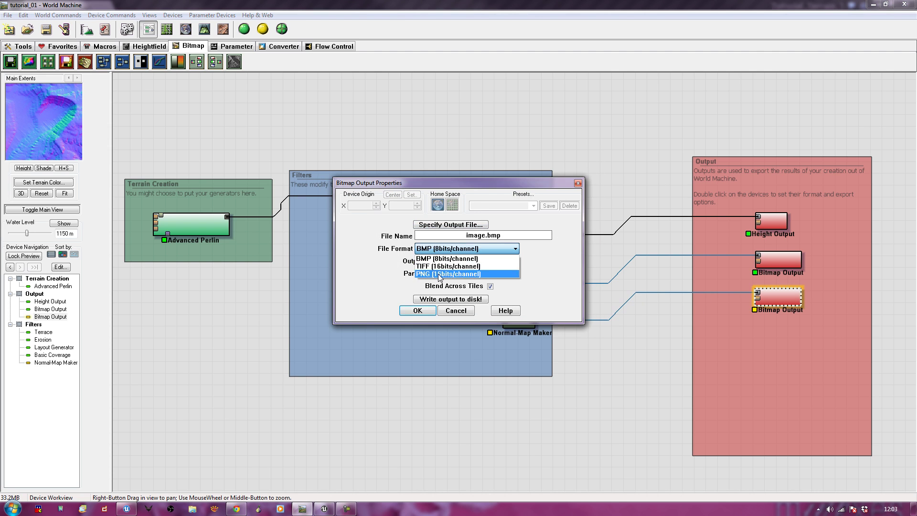
click(495, 256)
click(422, 225)
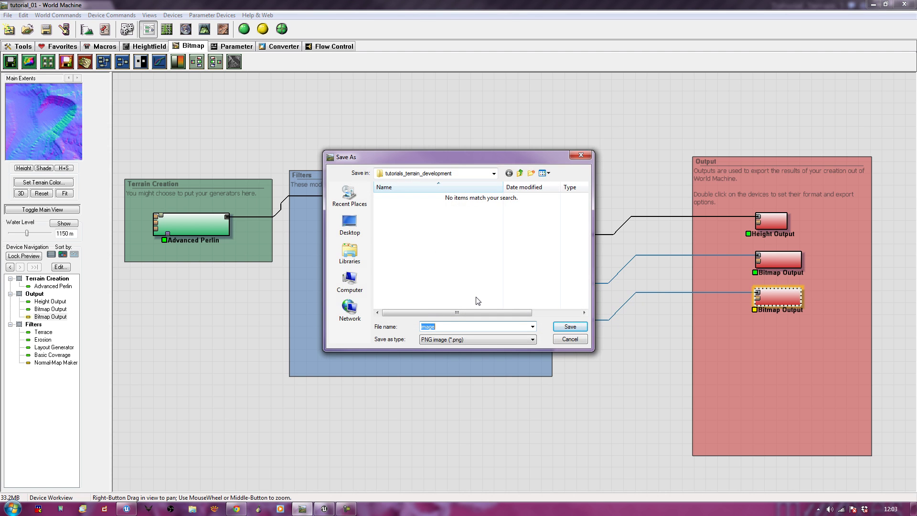
text(terrain_normal_map)
key(Return)
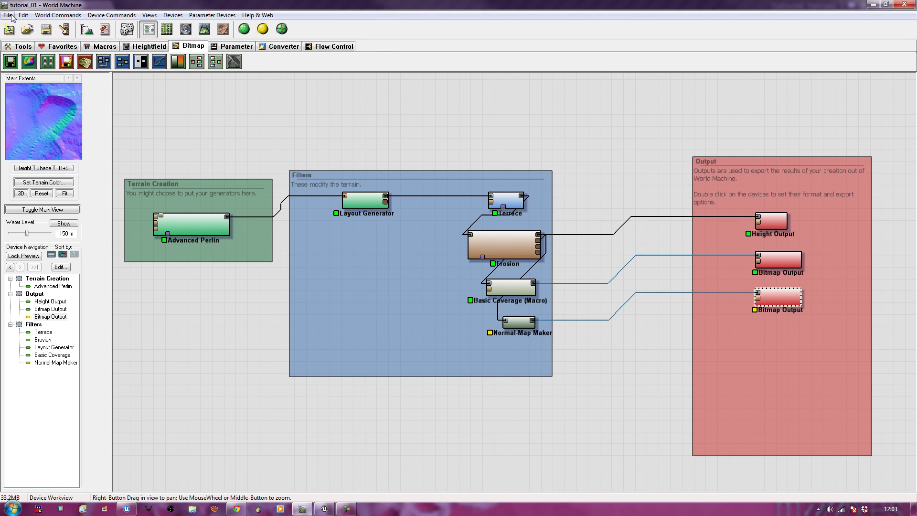
In Project World Parameters, uncheck +1 and set a custom 1024 resolution
click(49, 16)
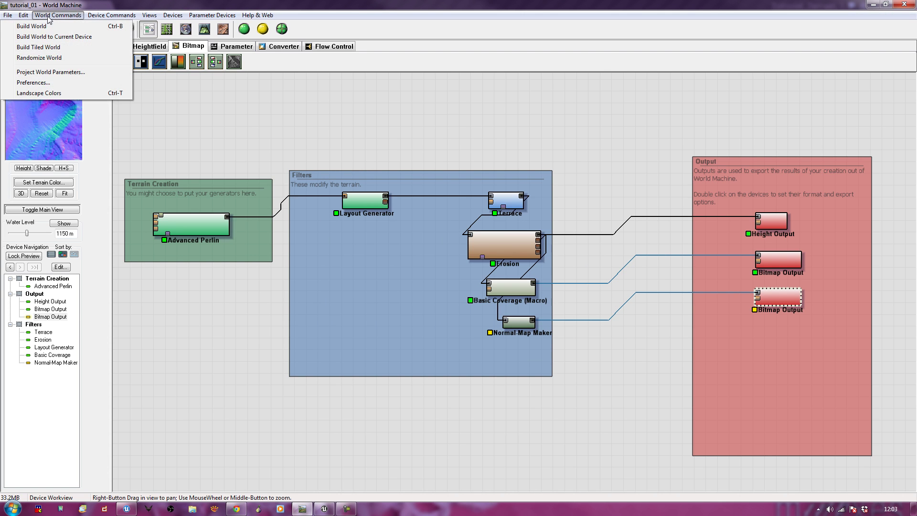
click(48, 72)
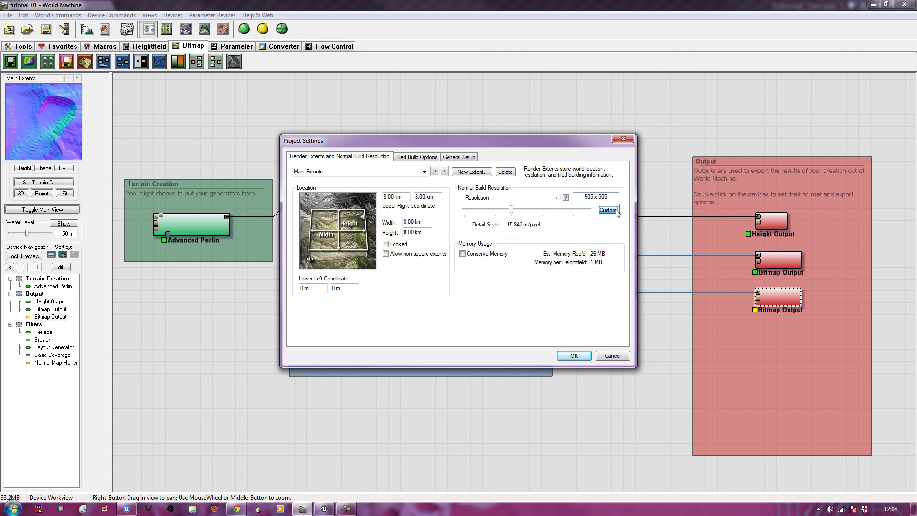
click(566, 198)
click(614, 211)
click(547, 277)
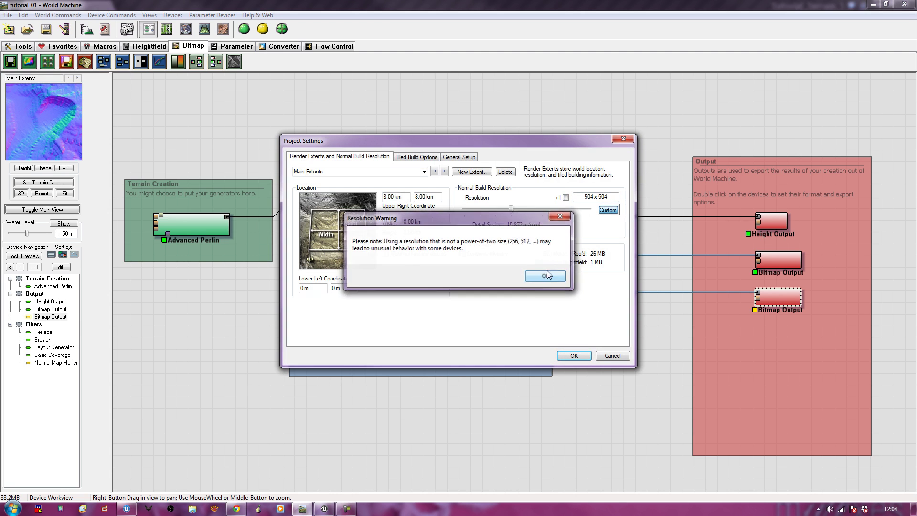
click(604, 200)
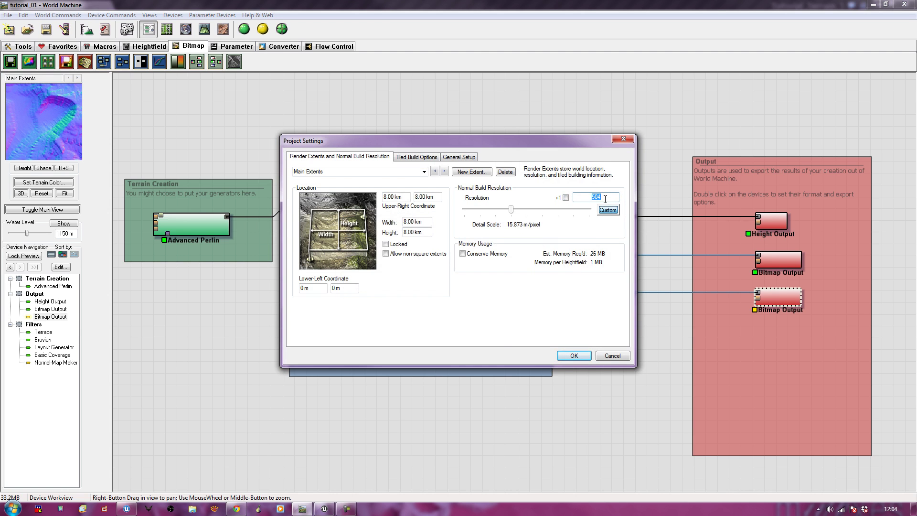
text(1024)
key(Tab)
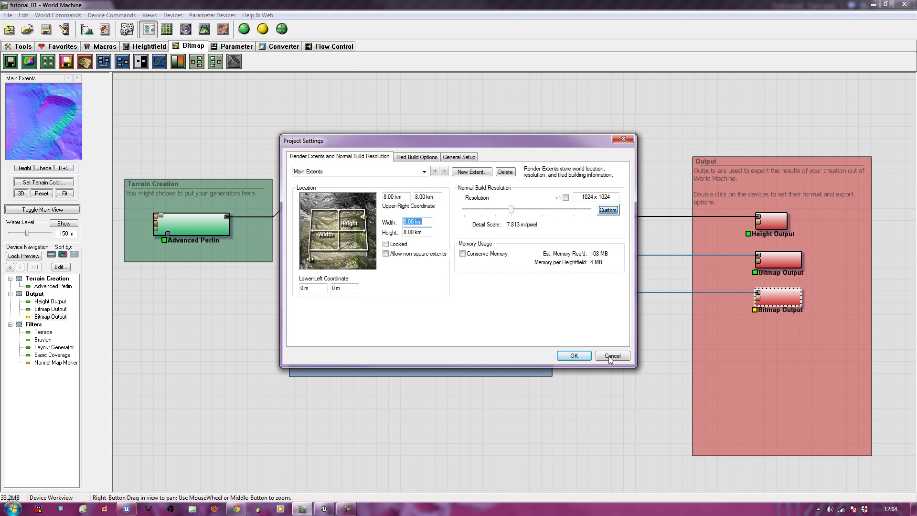
click(585, 358)
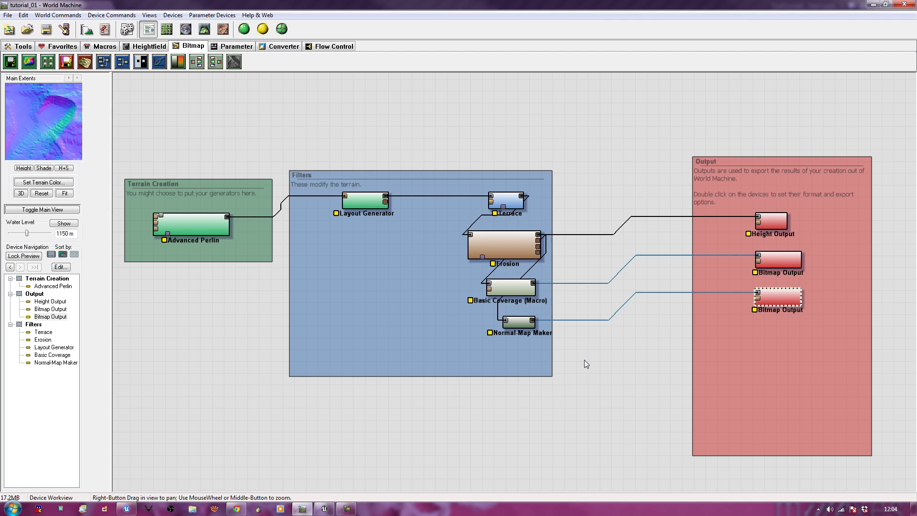
Save the world as tutorial_02 by changing the default name's trailing 1 to 2
click(7, 15)
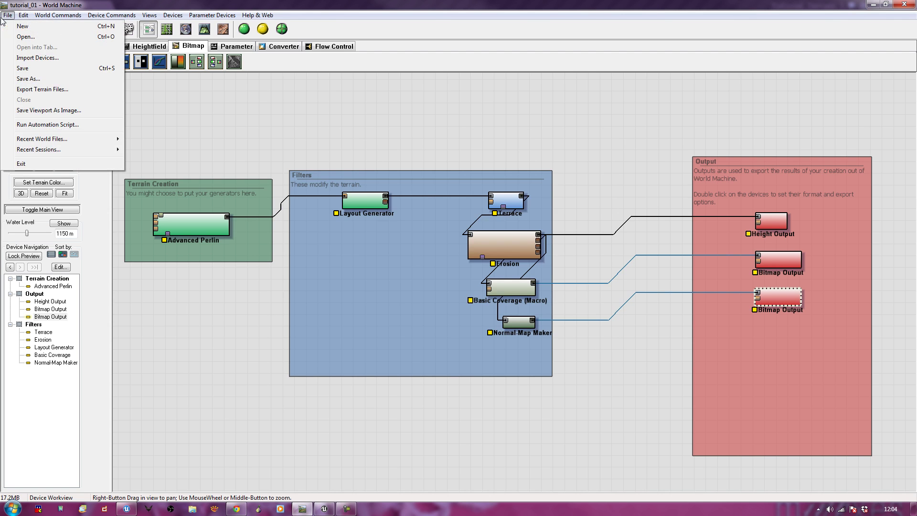
click(29, 80)
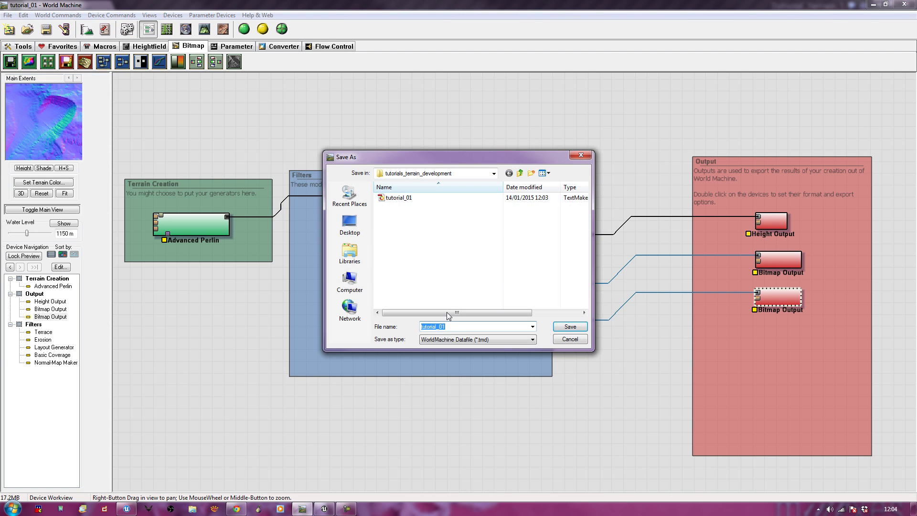
click(461, 326)
key(BackSpace)
text(2)
key(Return)
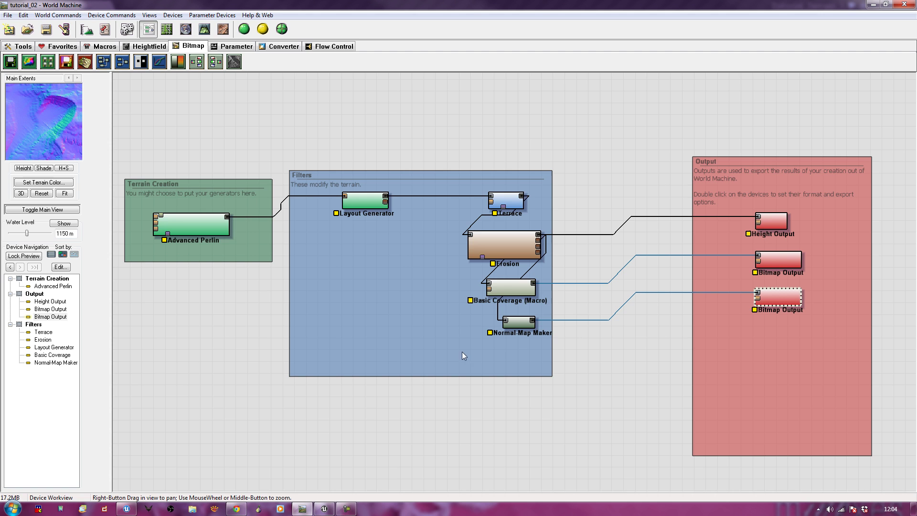
Build the whole world, close the build report, and preview the Advanced Perlin terrain
click(748, 163)
click(244, 29)
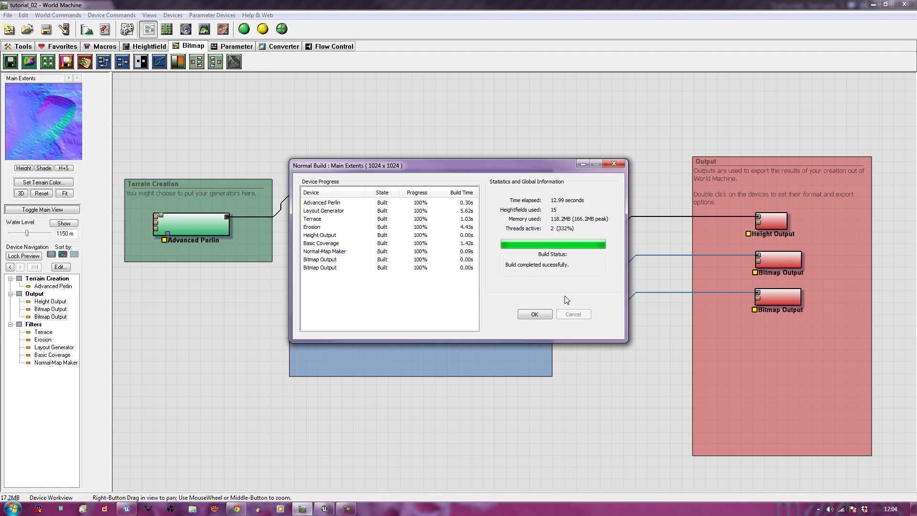
click(541, 313)
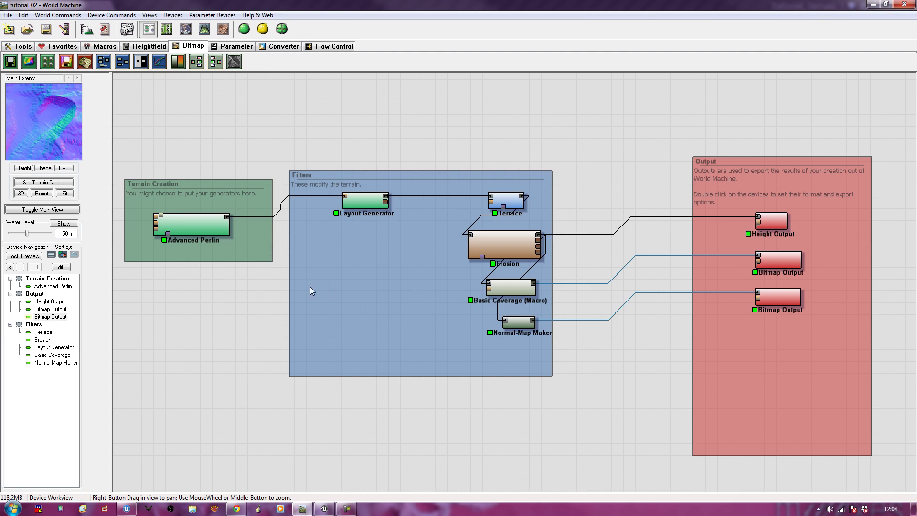
click(206, 217)
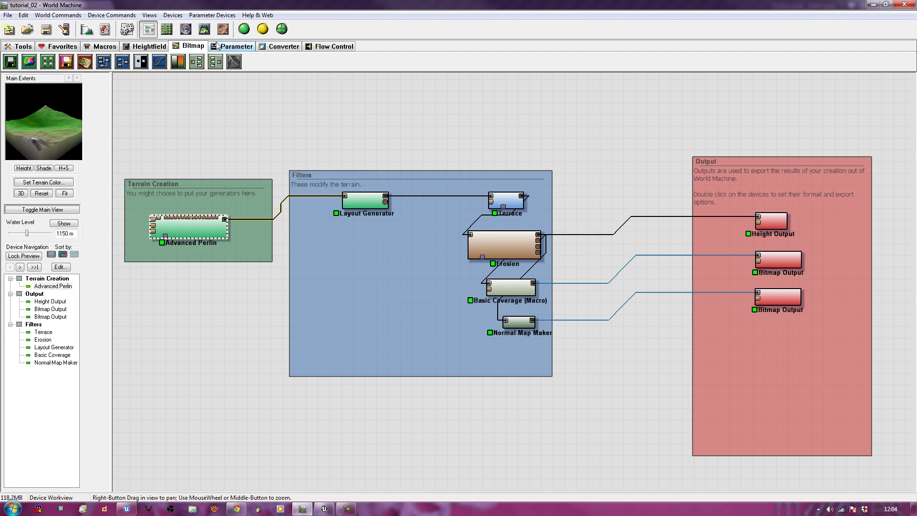
Inspect the Advanced Perlin and Layout Generator terrains in 3D, orbiting around the crater
click(206, 29)
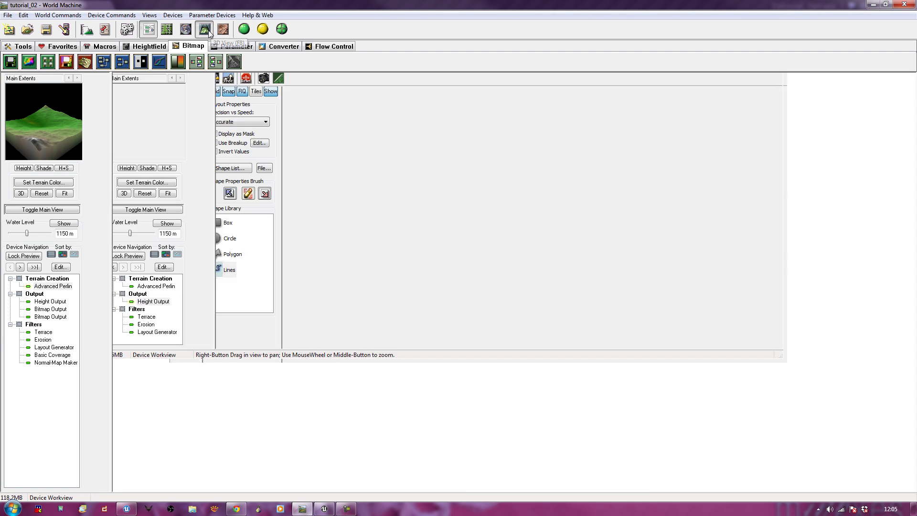
drag(411, 373, 628, 393)
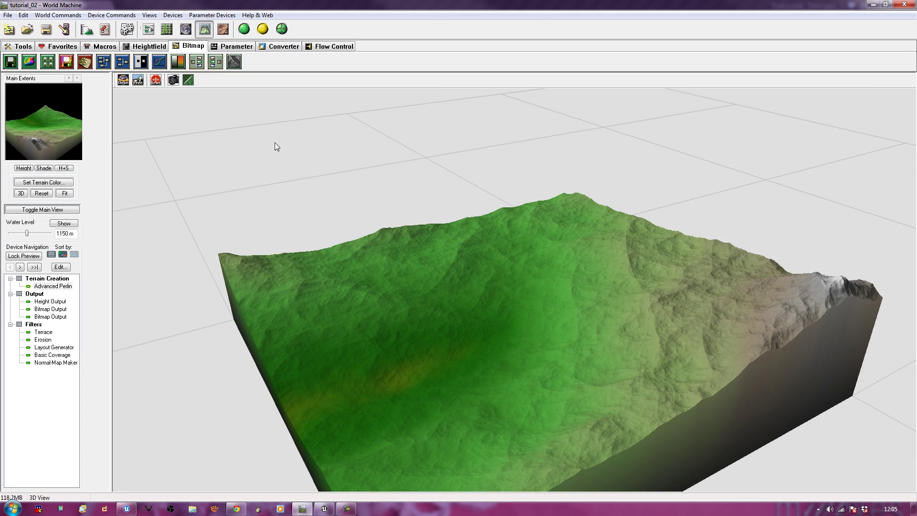
key(F5)
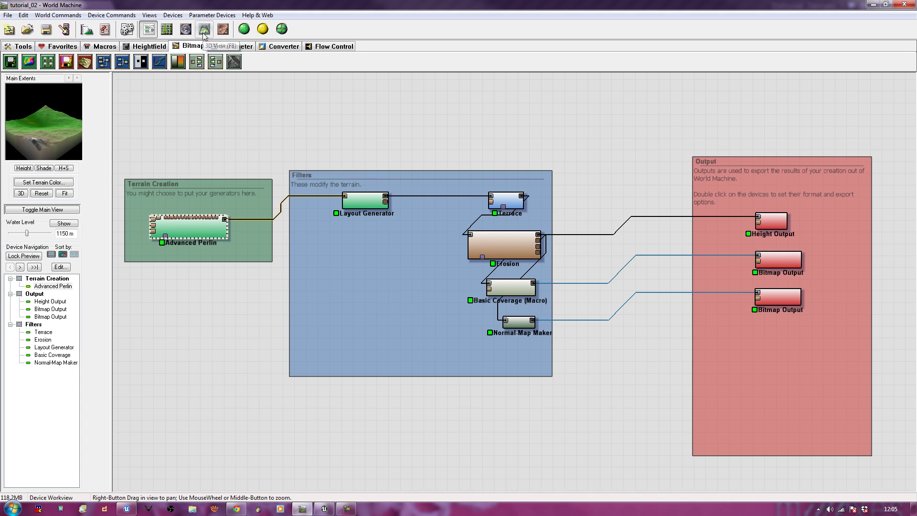
click(368, 206)
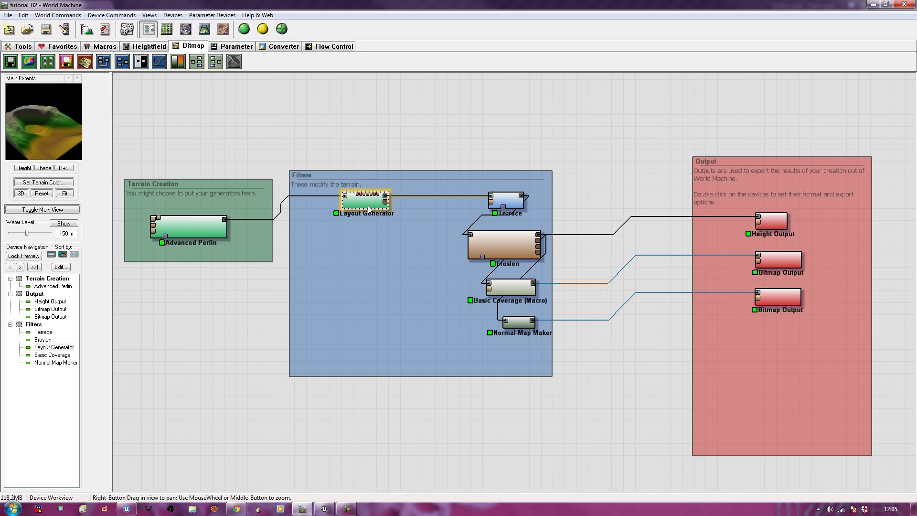
key(F5)
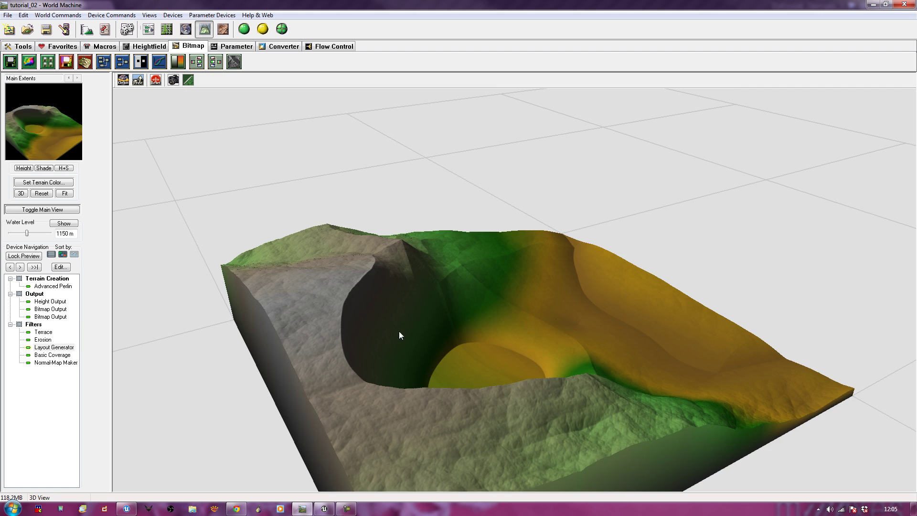
drag(598, 384, 299, 388)
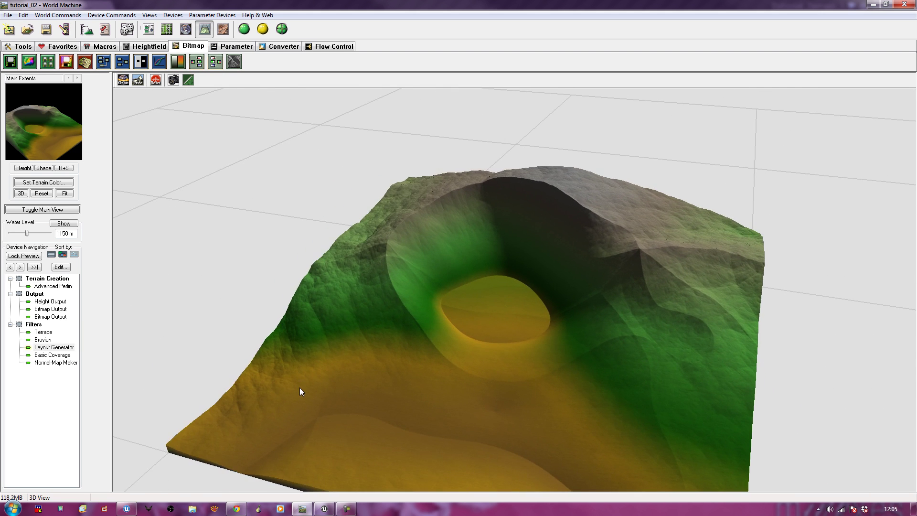
key(F5)
Check Terrace and Erosion in 3D, then preview Basic Coverage and Normal-Map Maker outputs
click(507, 200)
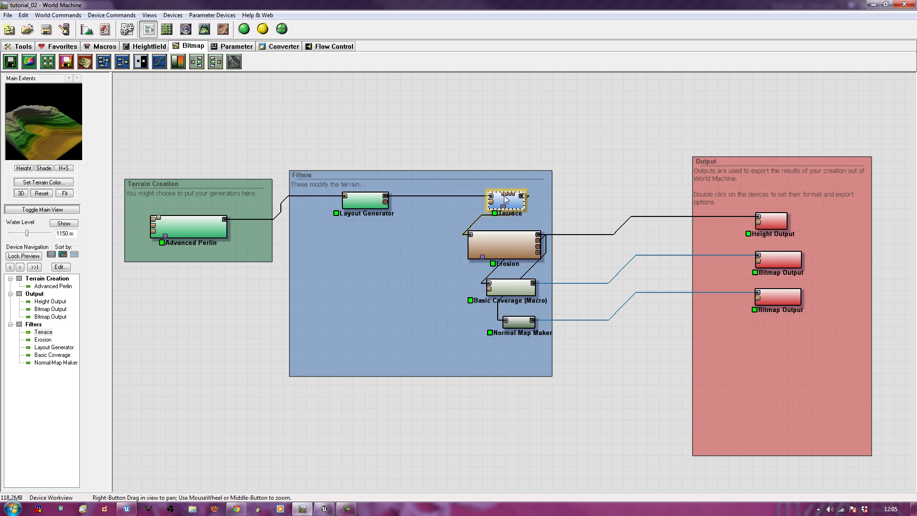
key(F5)
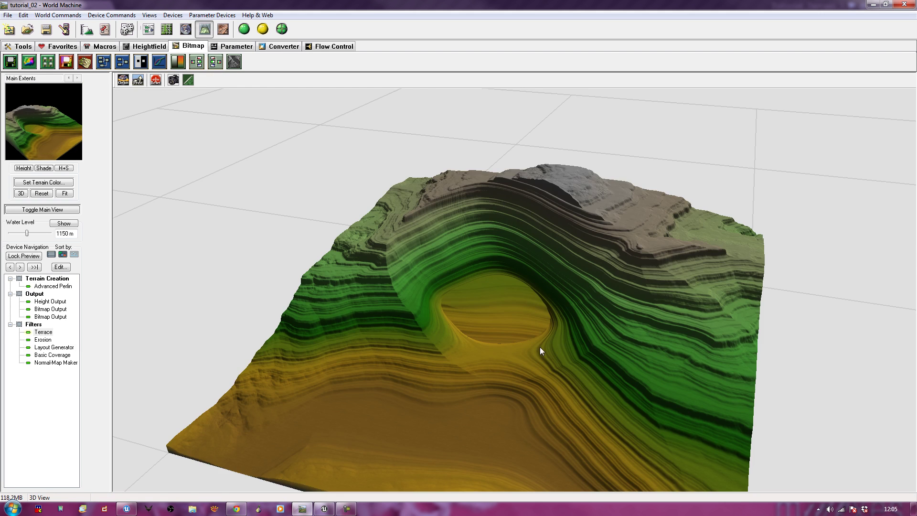
key(F5)
click(518, 243)
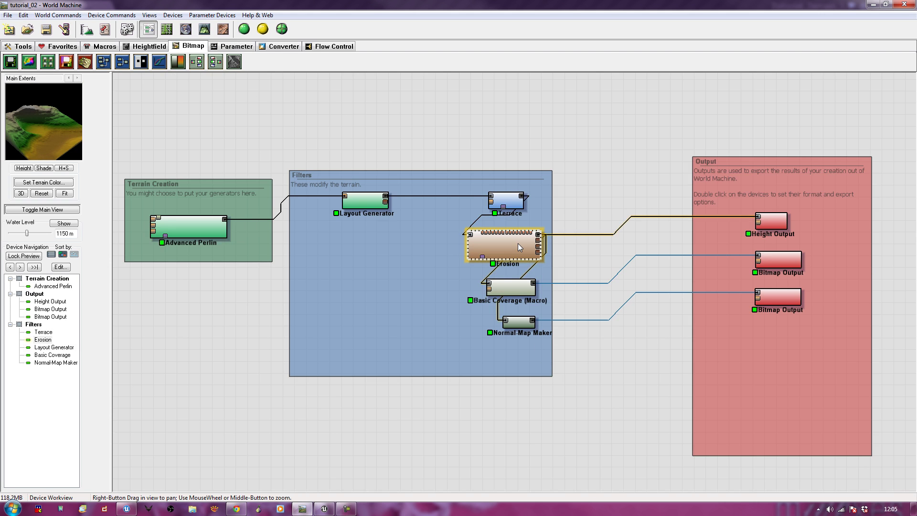
key(F5)
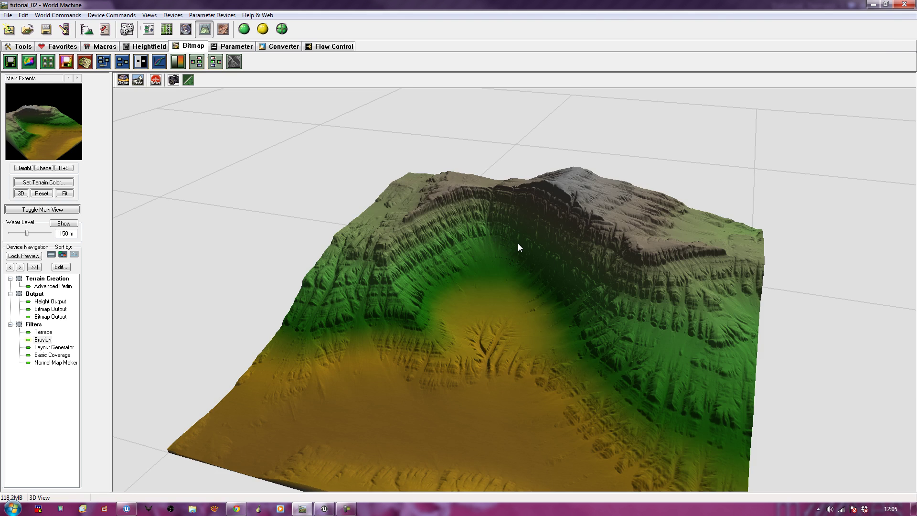
key(F5)
click(510, 289)
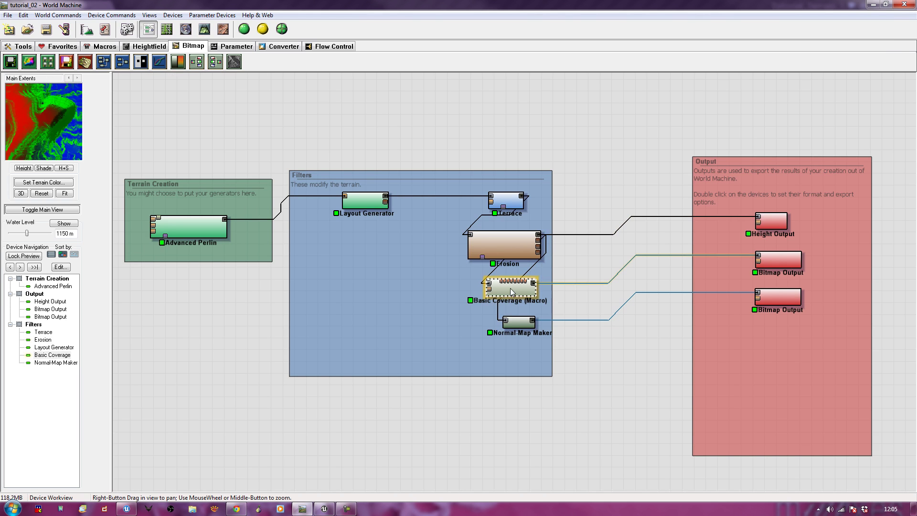
click(508, 322)
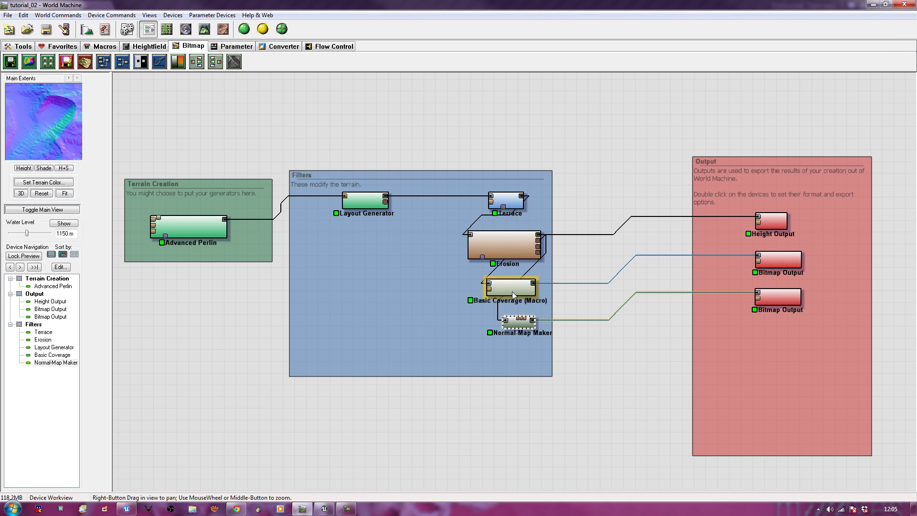
click(519, 321)
Write the coverage Bitmap Output to disk and close its settings
click(799, 259)
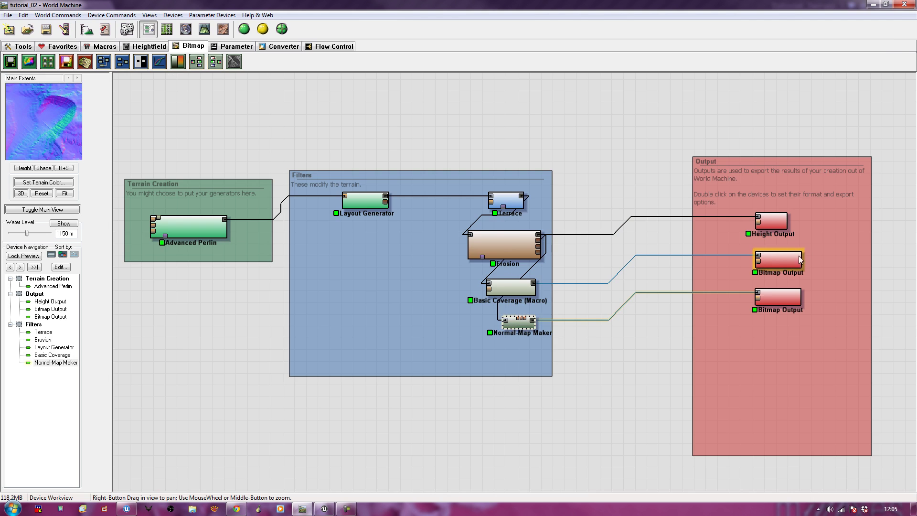
double_click(801, 260)
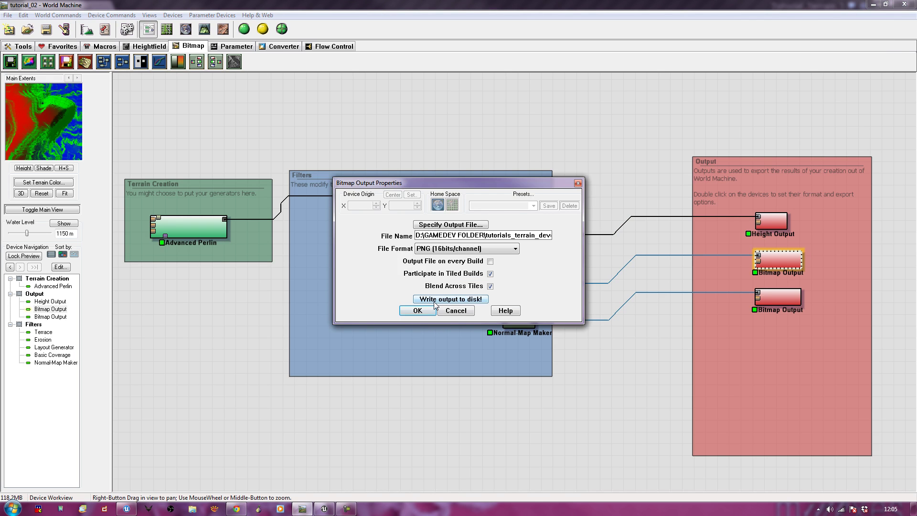
click(435, 302)
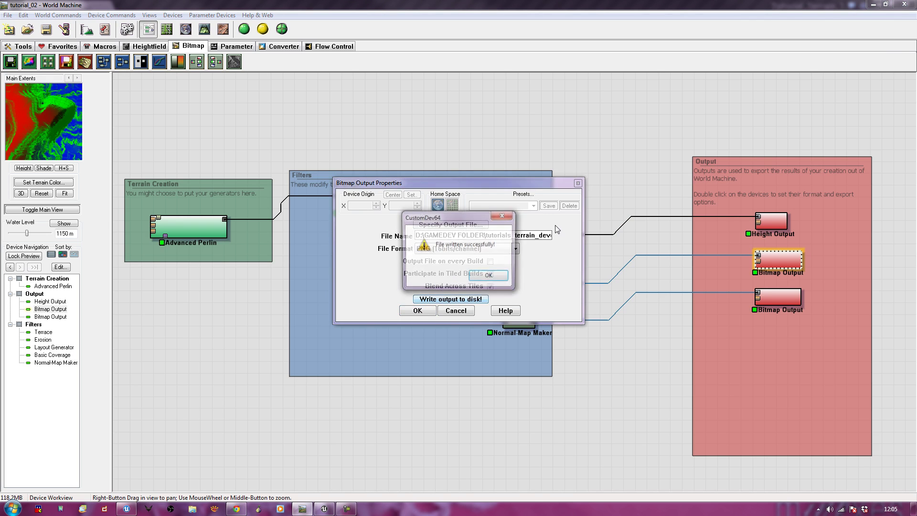
click(472, 280)
click(434, 310)
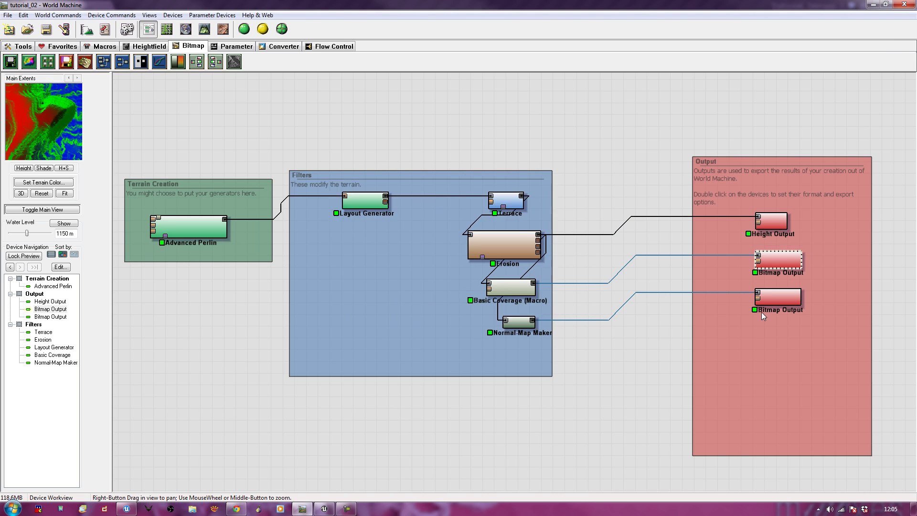
Write the normal-map bitmap to disk, then quit World Machine without saving
double_click(790, 302)
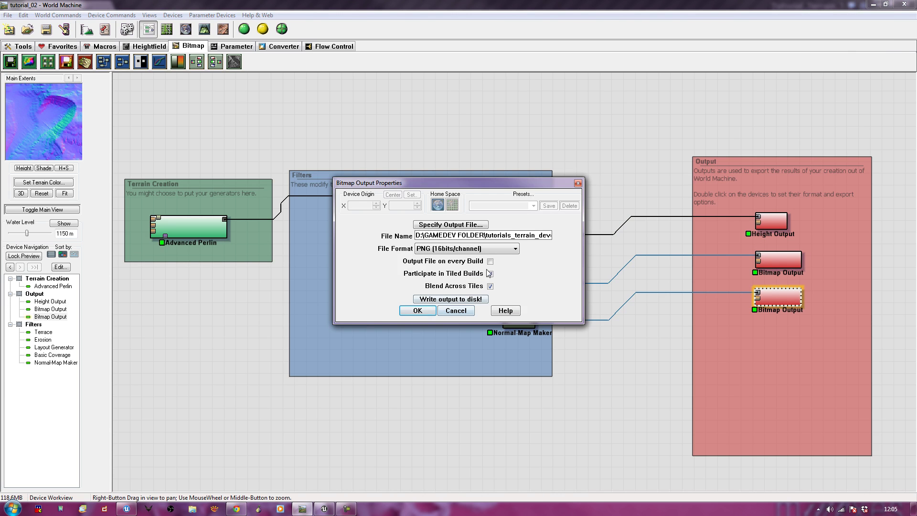
click(446, 303)
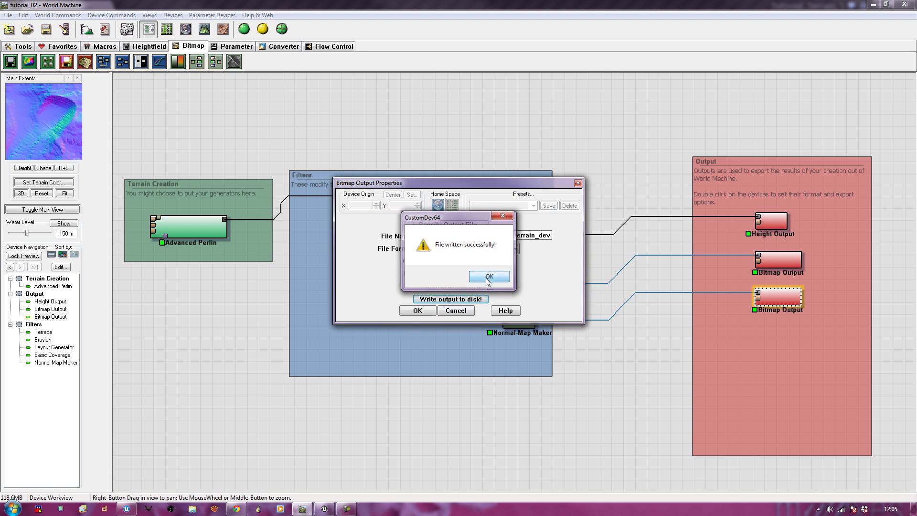
click(472, 282)
click(417, 312)
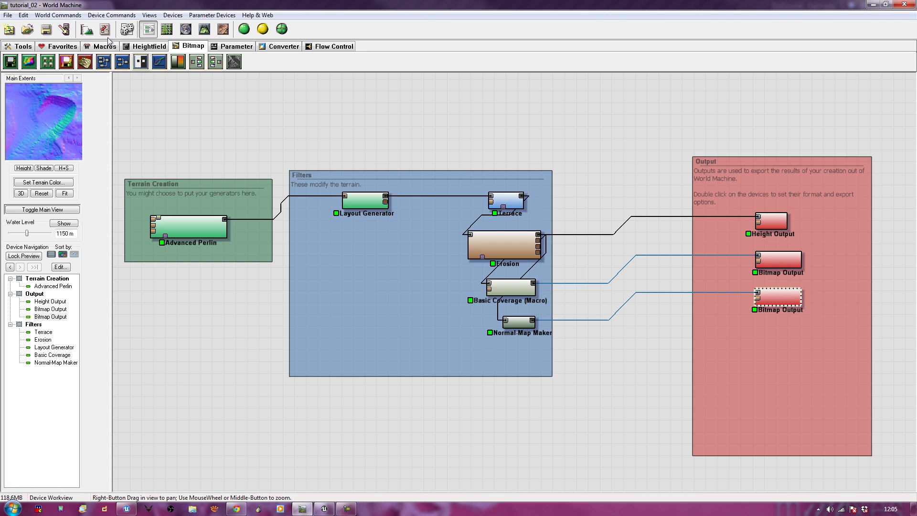
click(904, 6)
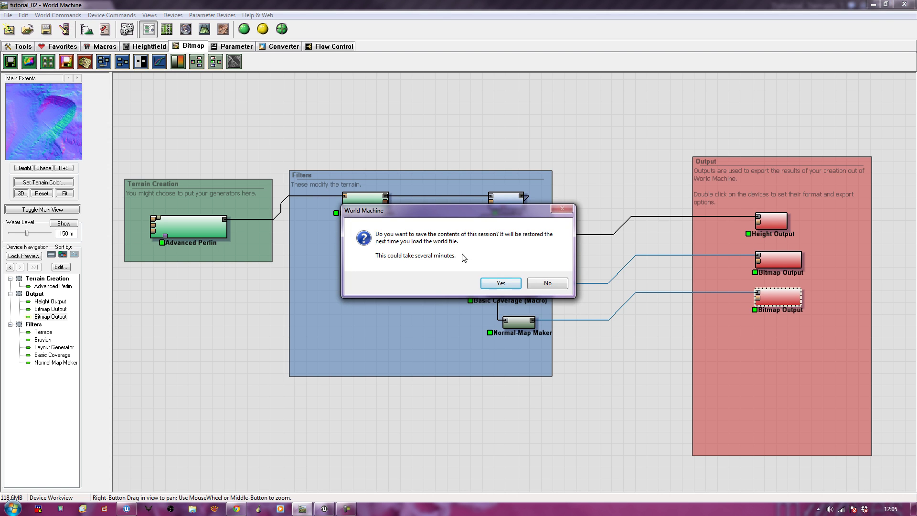
click(546, 283)
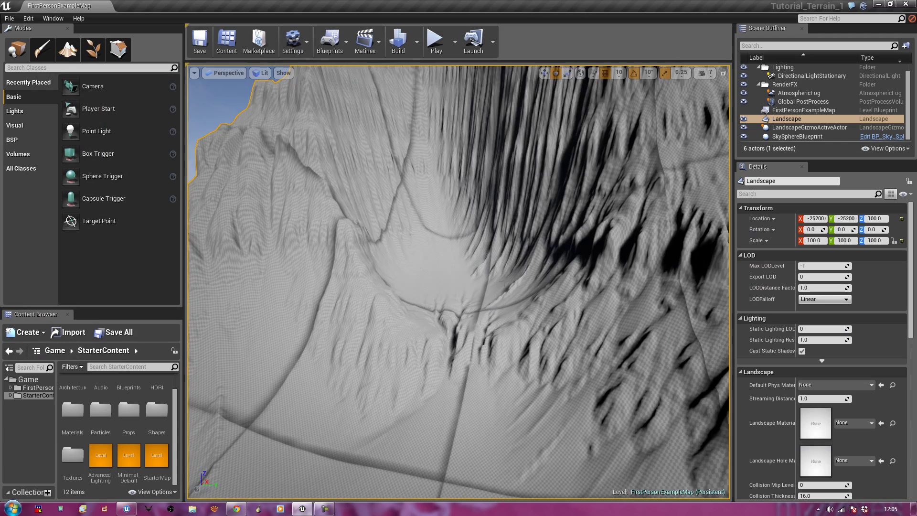
Fly the viewport around the landscape and drag the Content Browser splitter upward
right_drag(419, 285, 359, 478)
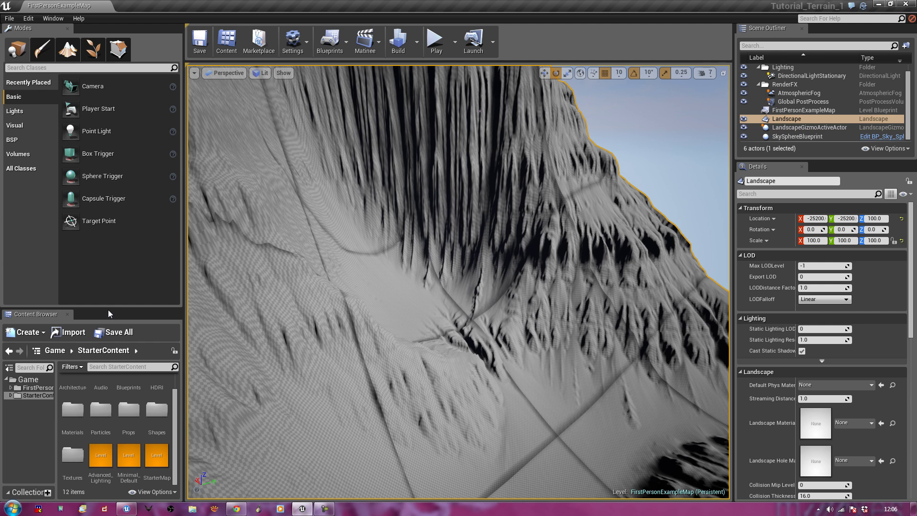
drag(111, 310, 126, 148)
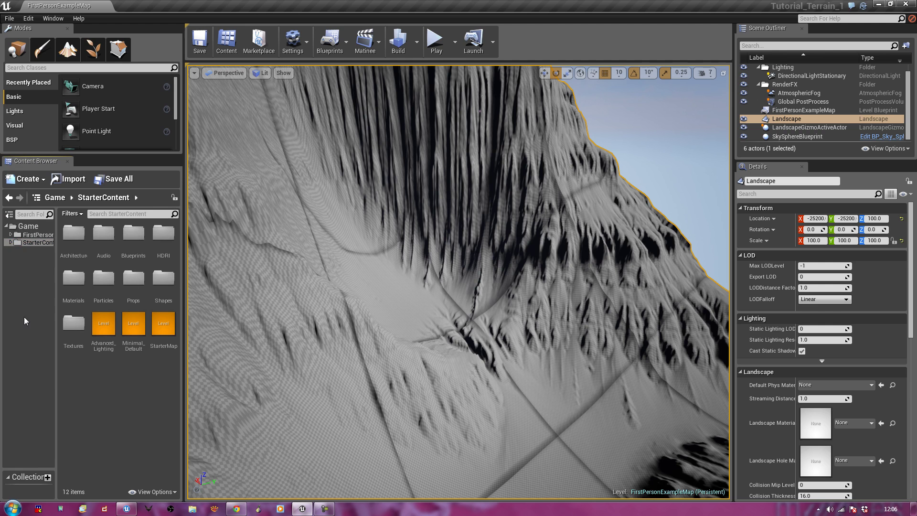
Create a new folder named tutorial_mats inside StarterContent
click(26, 263)
right_click(26, 277)
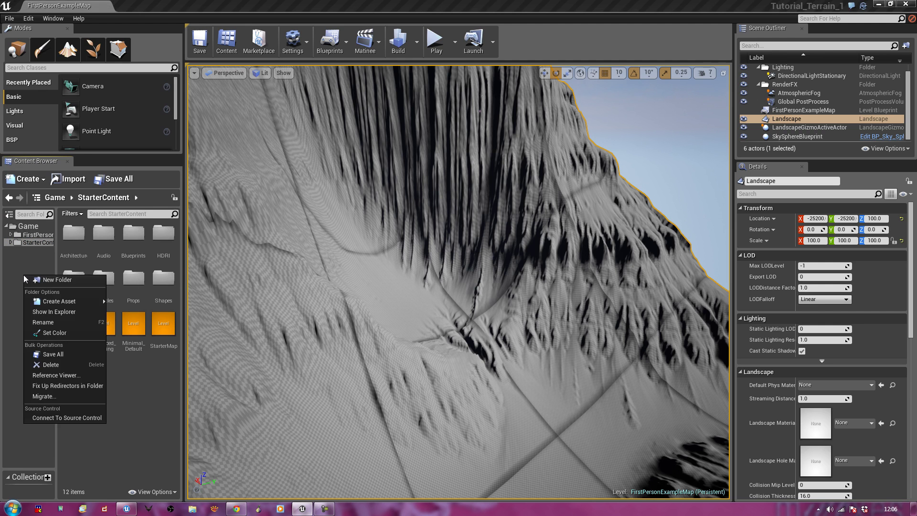
click(26, 279)
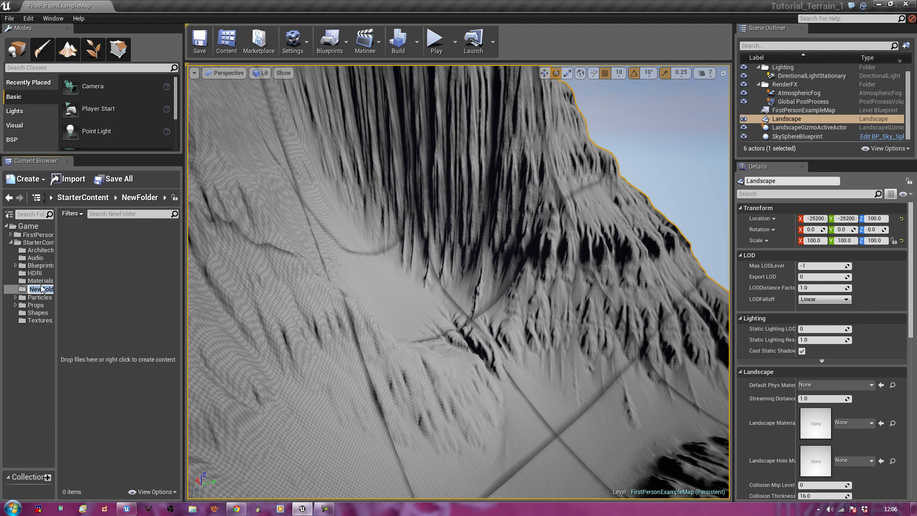
text(tutorial_mats)
key(Return)
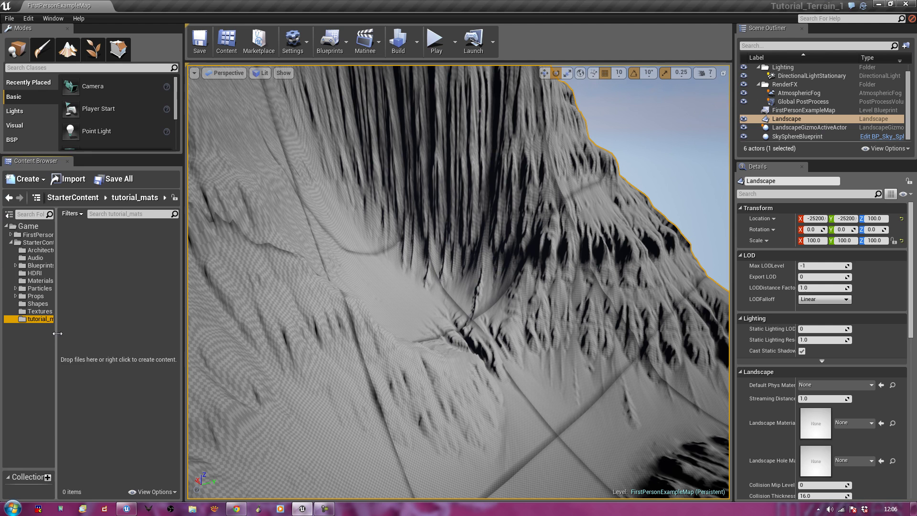
Widen the folder tree and Content Browser panes to give the asset area more room
drag(56, 336, 87, 334)
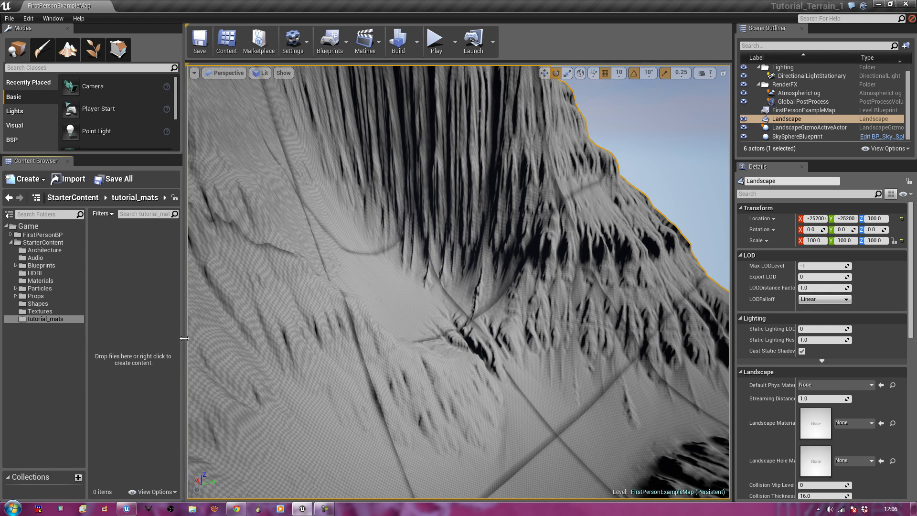
drag(186, 342, 209, 341)
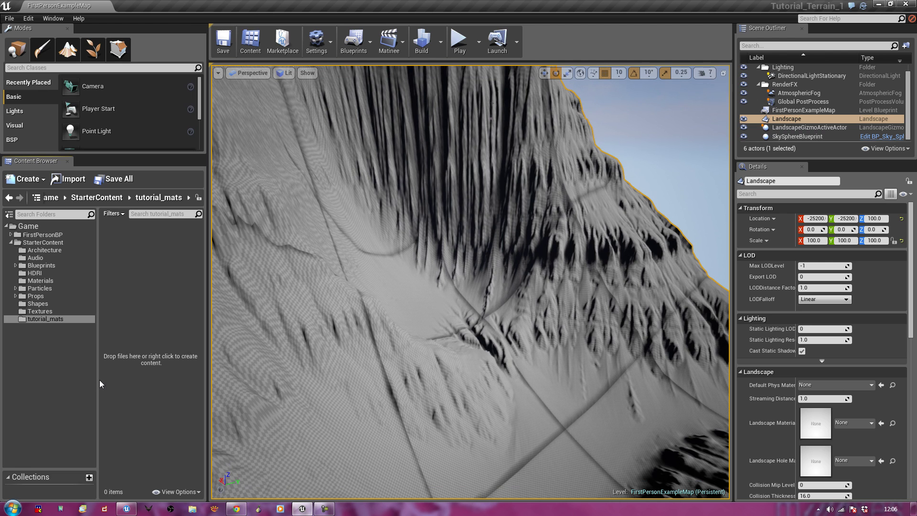
drag(98, 381, 78, 376)
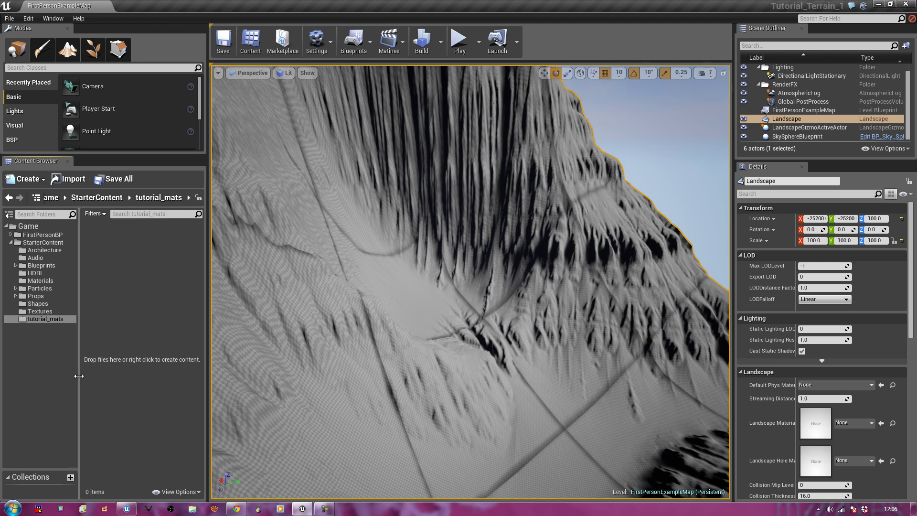
Create a new material asset in tutorial_mats named Terrain_01
right_click(151, 265)
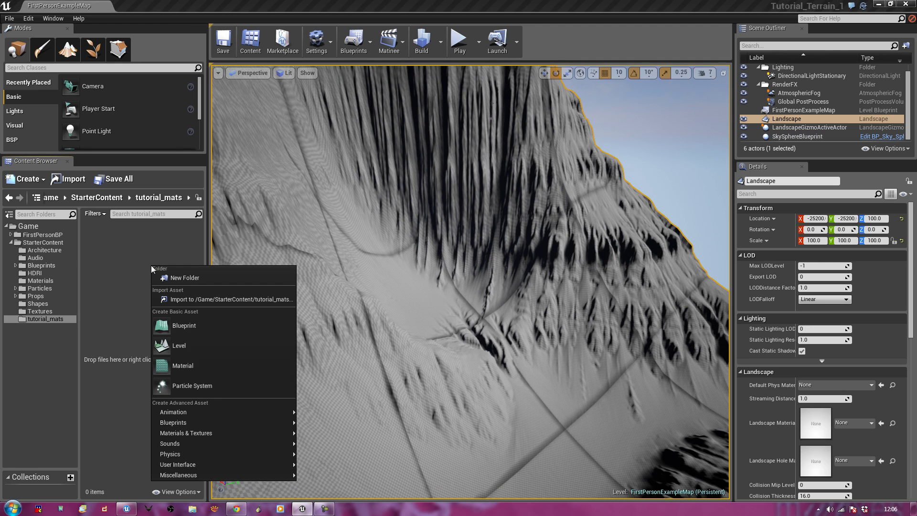
click(202, 365)
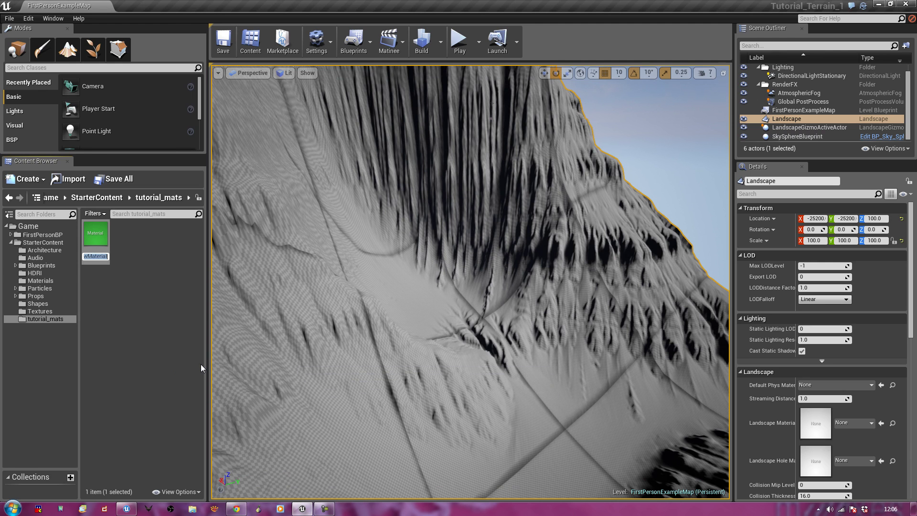
text(Terrain_01)
key(Return)
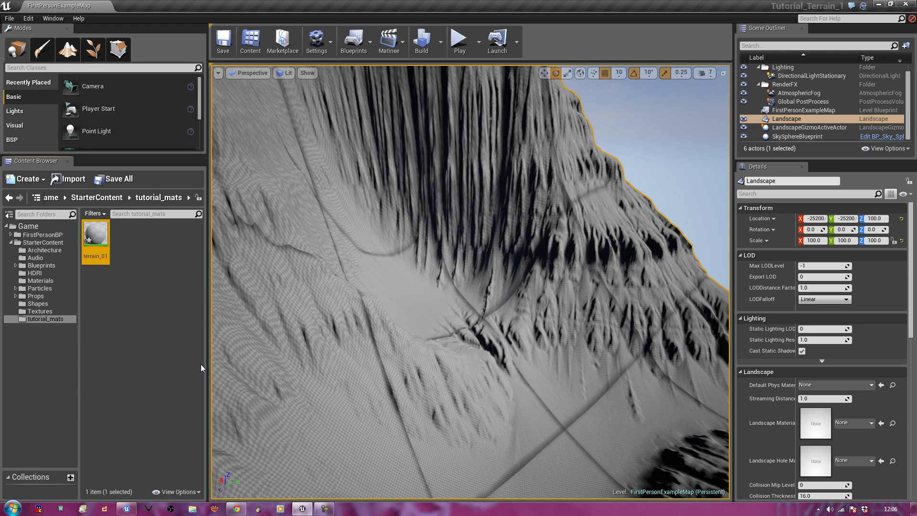
Save the terrain_01 material to disk
click(223, 40)
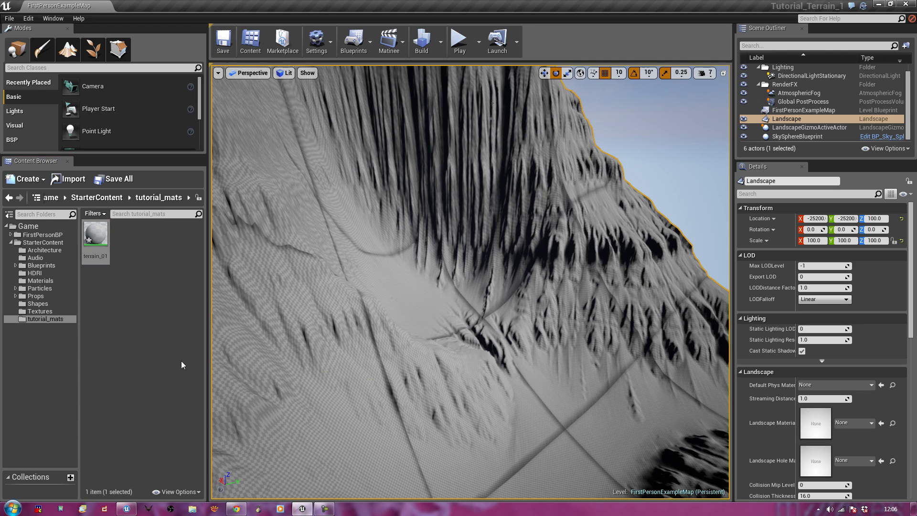
right_click(101, 235)
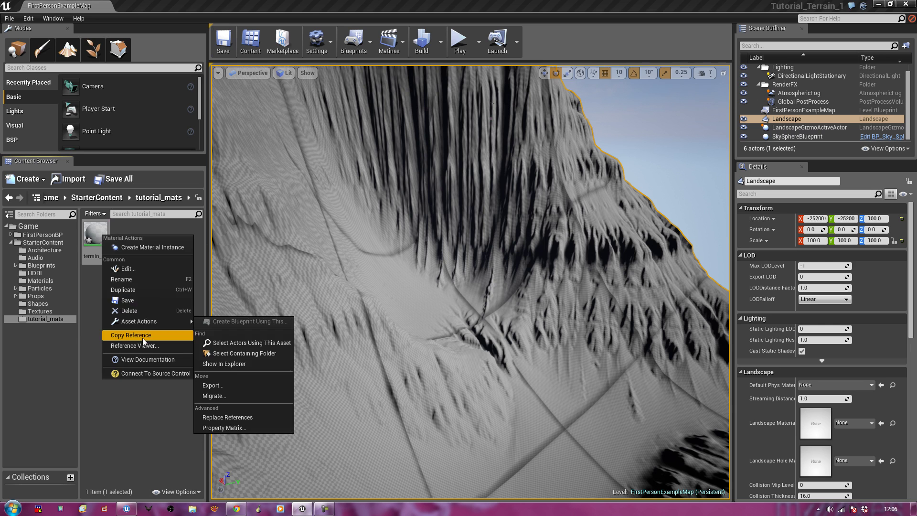
click(152, 300)
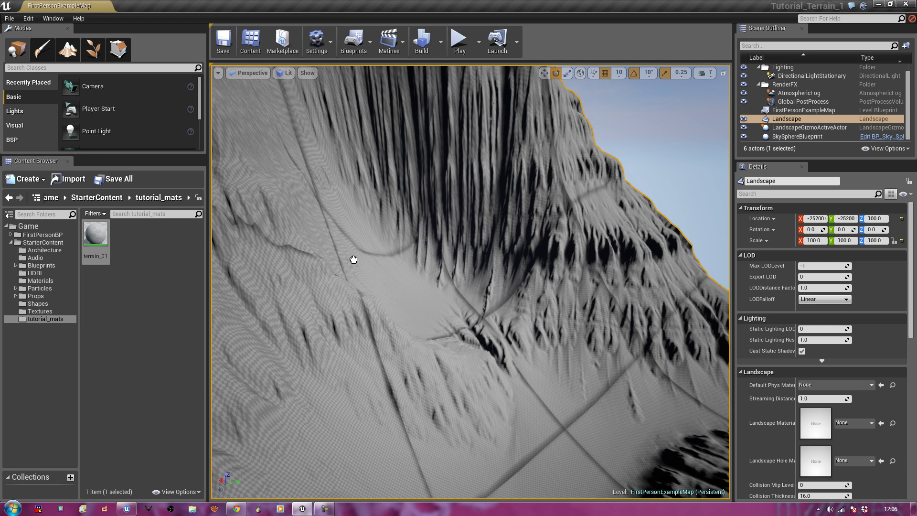
Drop terrain_01 into the Landscape Material slot so the landscape uses it
drag(353, 260, 353, 259)
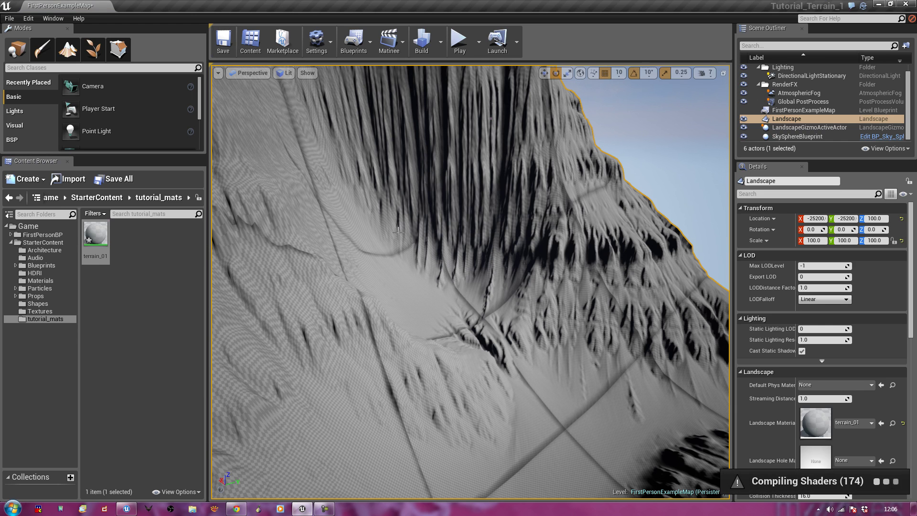